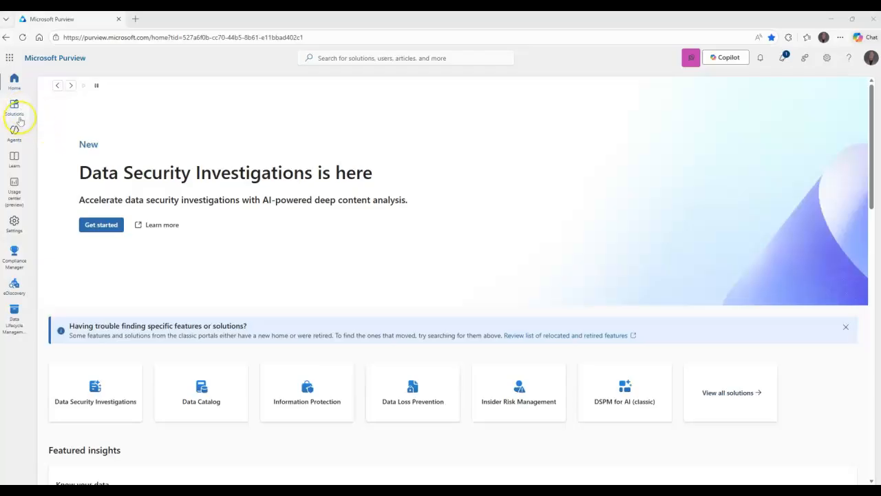
Step: Open the Role groups page under Roles and scopes in Purview settings
{"action": "left_click", "coordinate": [14, 105]}
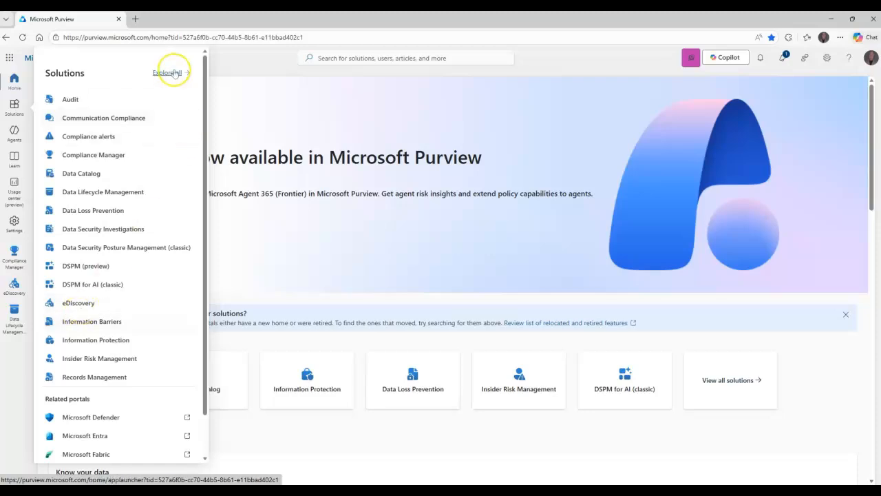
{"action": "left_click", "coordinate": [173, 75]}
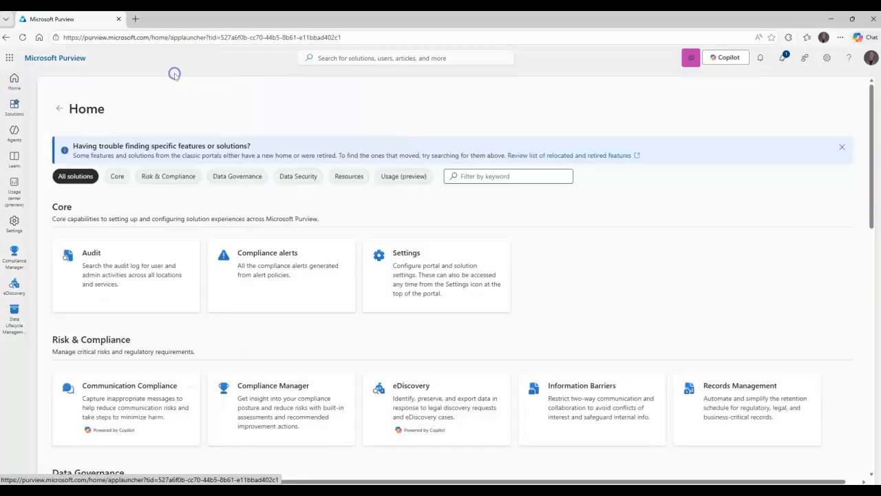
{"action": "left_click", "coordinate": [413, 262]}
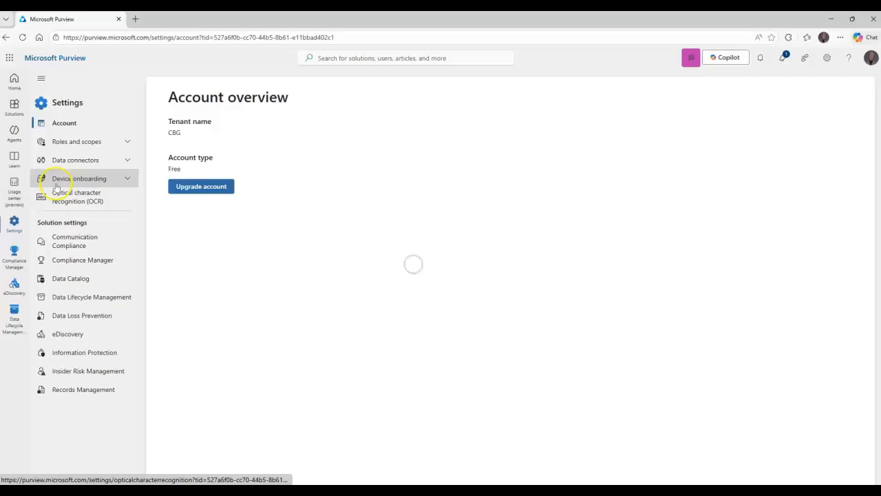
{"action": "left_click", "coordinate": [54, 141]}
{"action": "left_click", "coordinate": [64, 174]}
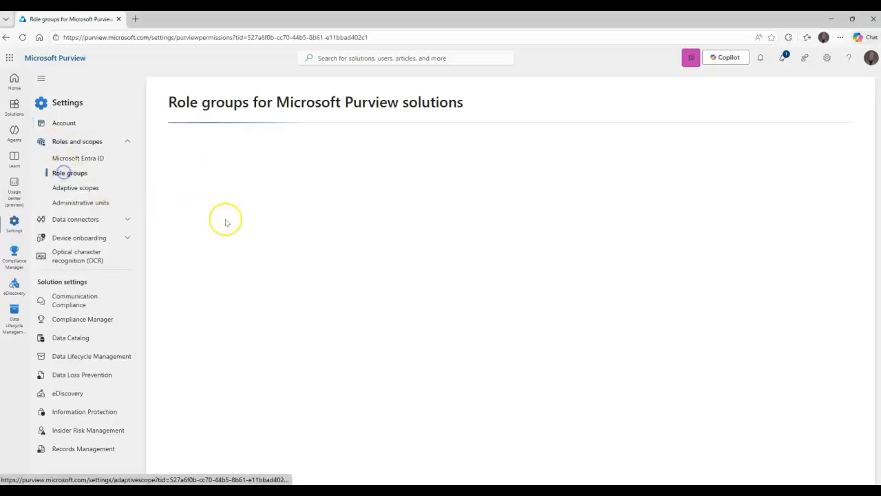
Step: Sort the role groups by name ascending and scroll down to eDiscovery Manager
{"action": "left_click", "coordinate": [206, 167]}
{"action": "left_click", "coordinate": [213, 195]}
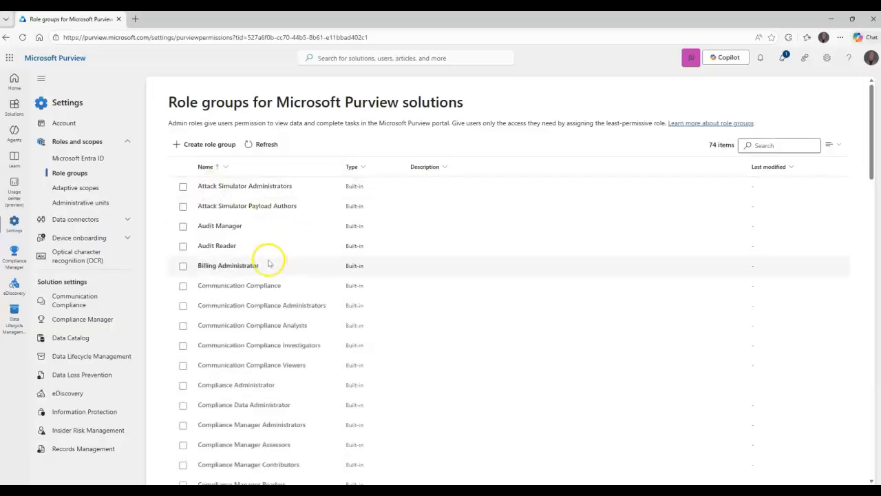
{"action": "scroll", "coordinate": [271, 257], "scroll_direction": "down", "scroll_amount": 4}
{"action": "scroll", "coordinate": [267, 270], "scroll_direction": "down", "scroll_amount": 5}
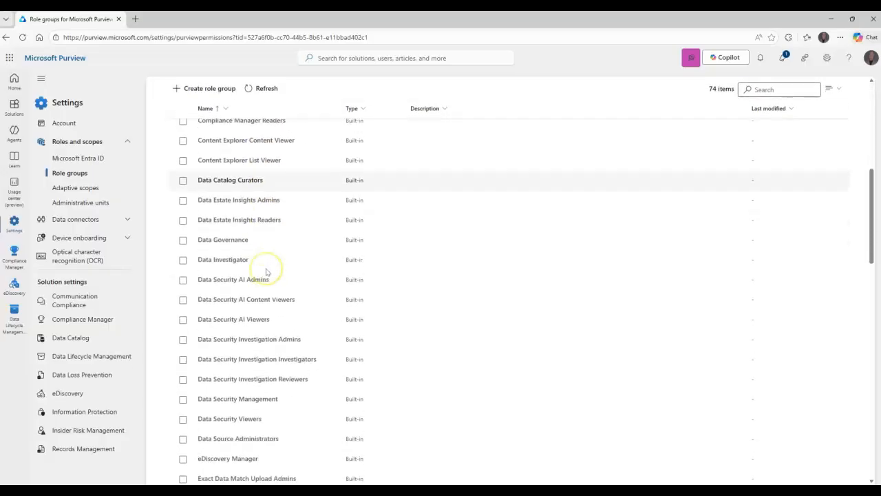
{"action": "left_click", "coordinate": [237, 267]}
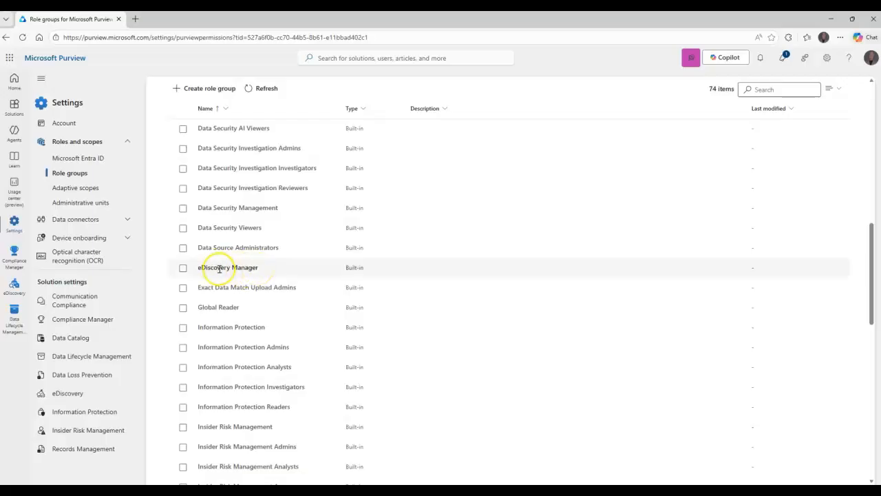
{"action": "left_click", "coordinate": [242, 267]}
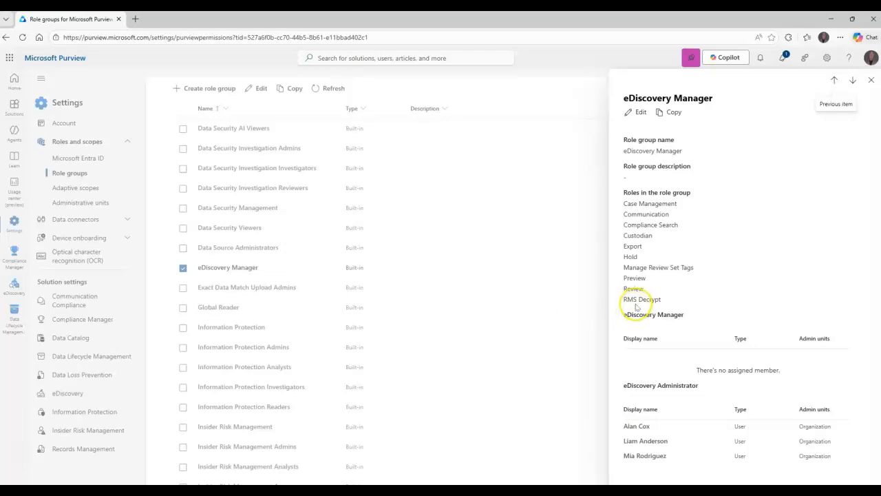
{"action": "left_click", "coordinate": [636, 112]}
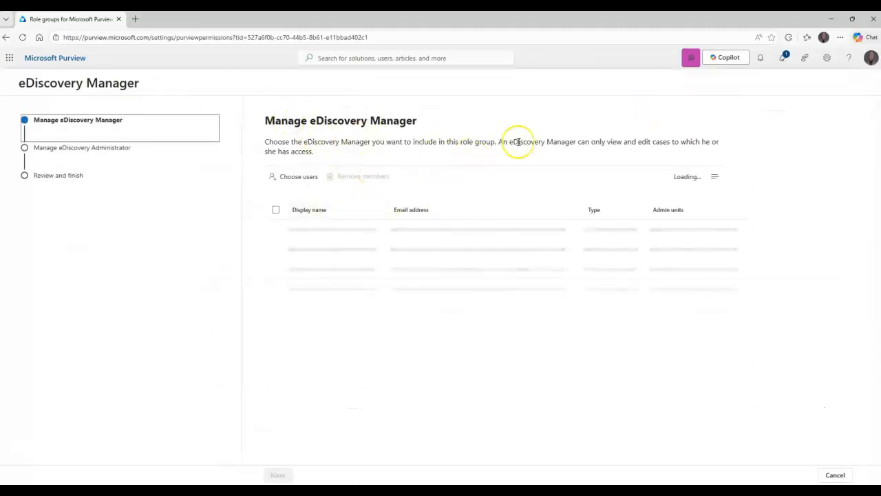
{"action": "left_click_drag", "start_coordinate": [505, 145], "coordinate": [722, 143]}
{"action": "left_click", "coordinate": [312, 155]}
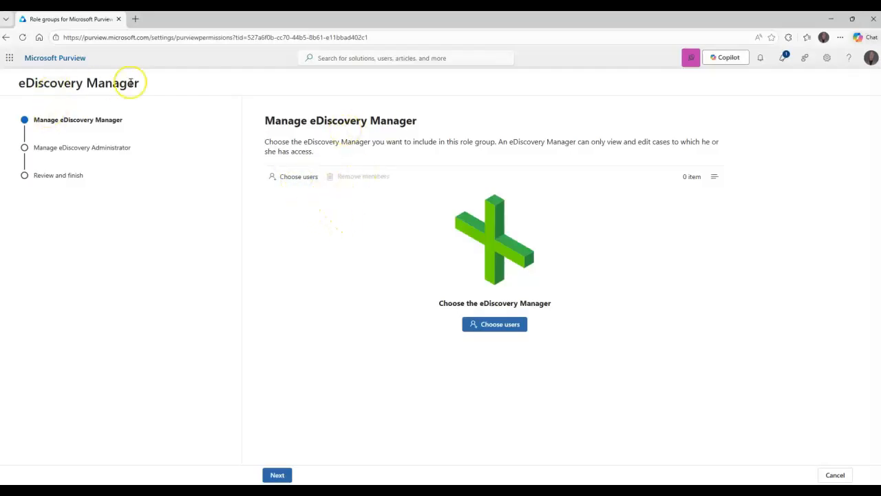
{"action": "double_click", "coordinate": [400, 124]}
{"action": "left_click", "coordinate": [375, 145]}
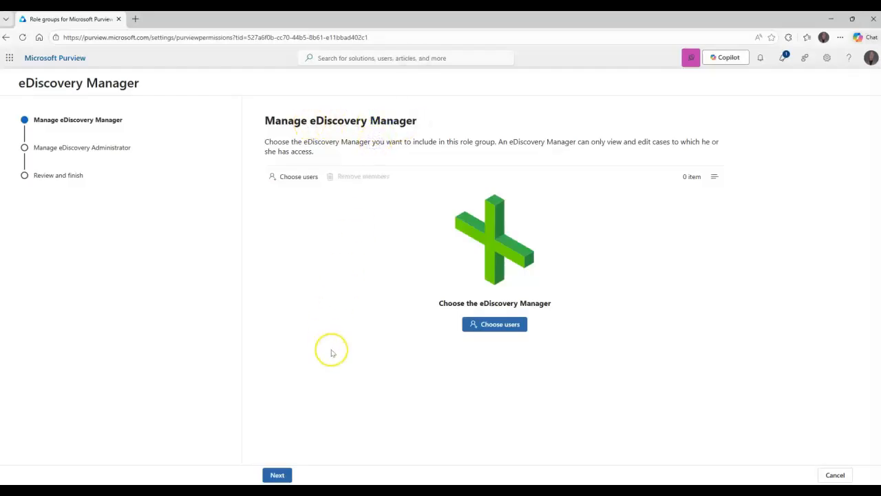
{"action": "left_click", "coordinate": [278, 475]}
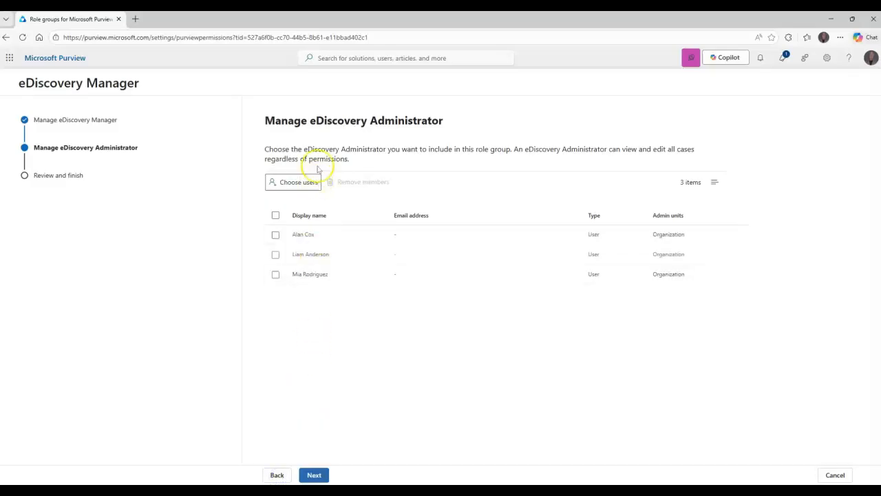
{"action": "left_click_drag", "start_coordinate": [514, 149], "coordinate": [685, 146]}
{"action": "left_click", "coordinate": [357, 160]}
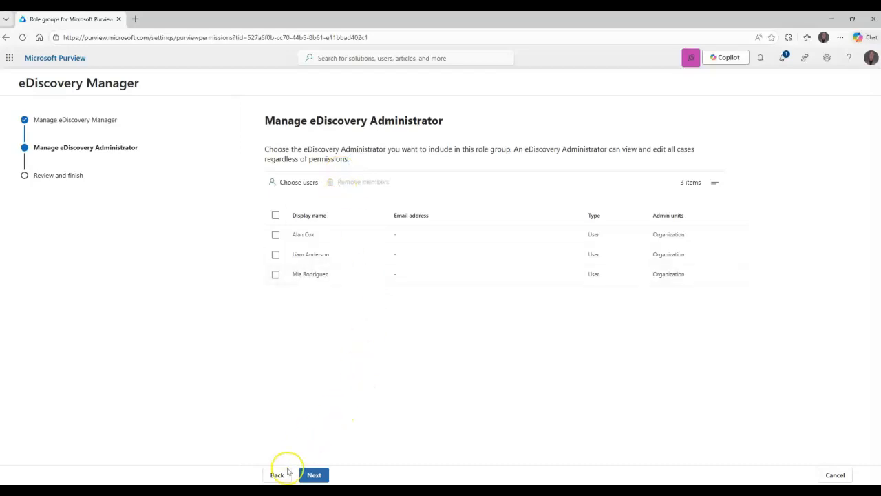
{"action": "left_click", "coordinate": [831, 476]}
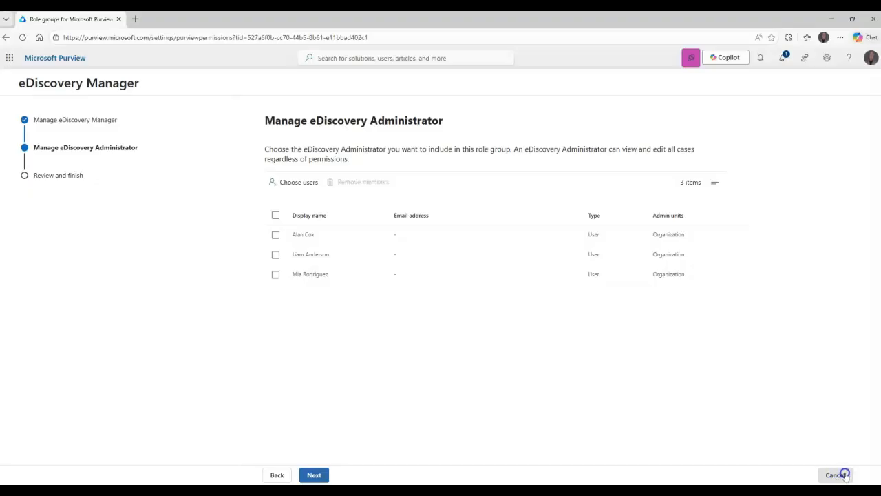
{"action": "left_click", "coordinate": [837, 475]}
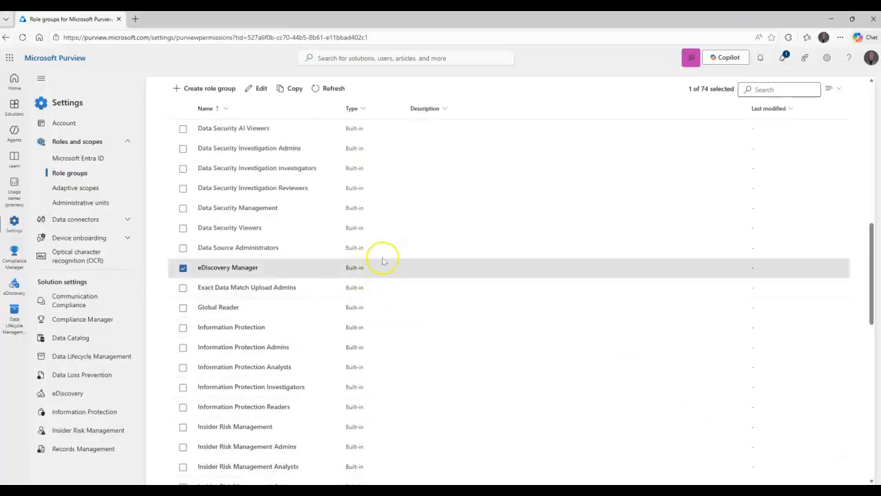
Step: Open the Microsoft 365 admin center at admin.microsoft.com in a new tab
{"action": "left_click", "coordinate": [138, 17]}
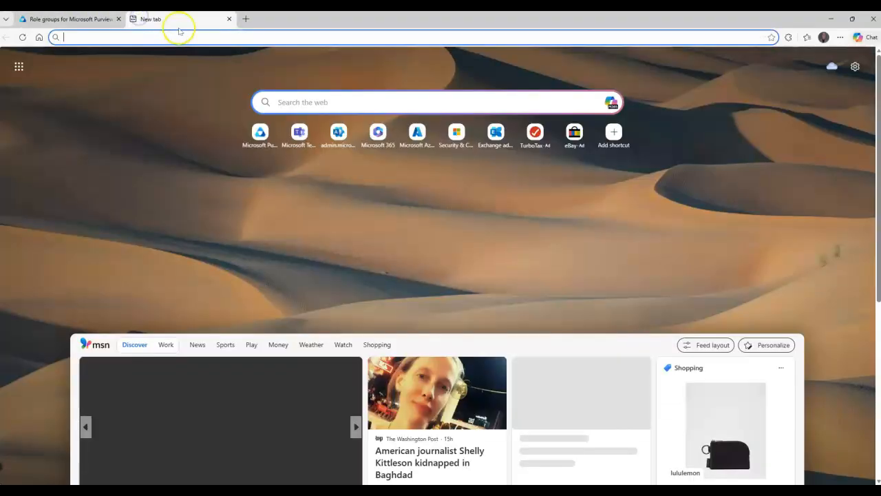
{"action": "type", "text": "admin"}
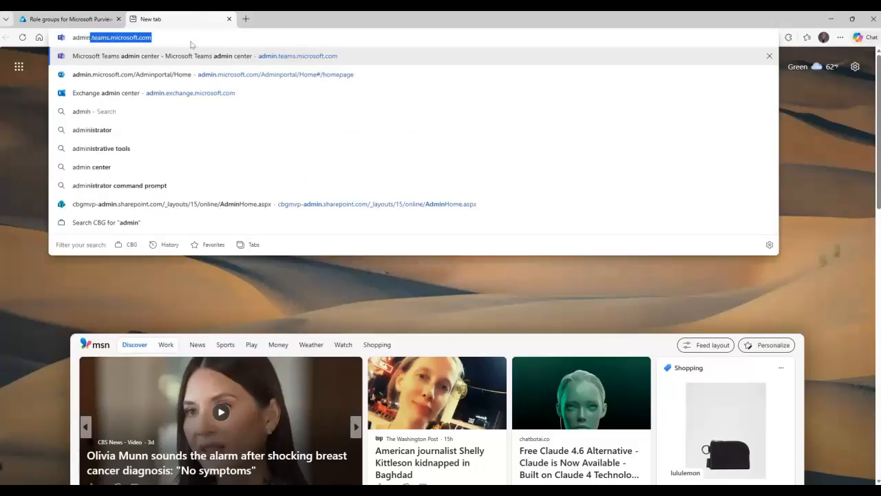
{"action": "key", "text": "Return"}
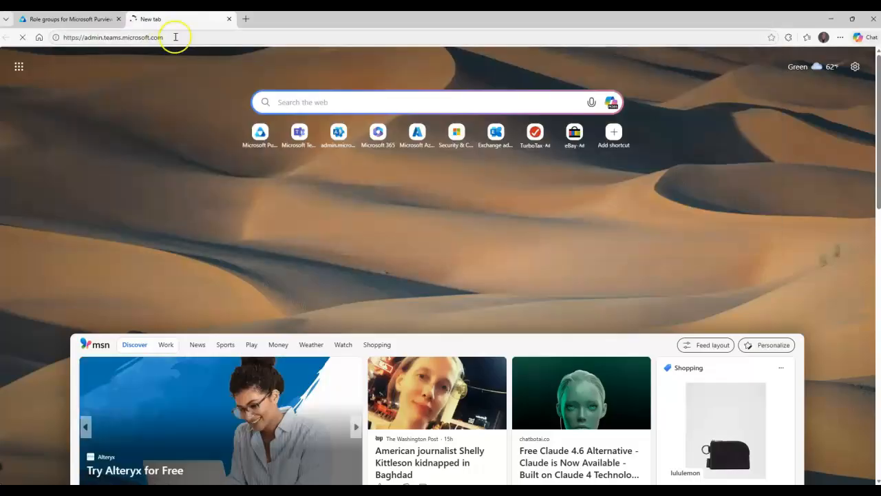
{"action": "double_click", "coordinate": [171, 37]}
{"action": "key", "text": "ctrl+a"}
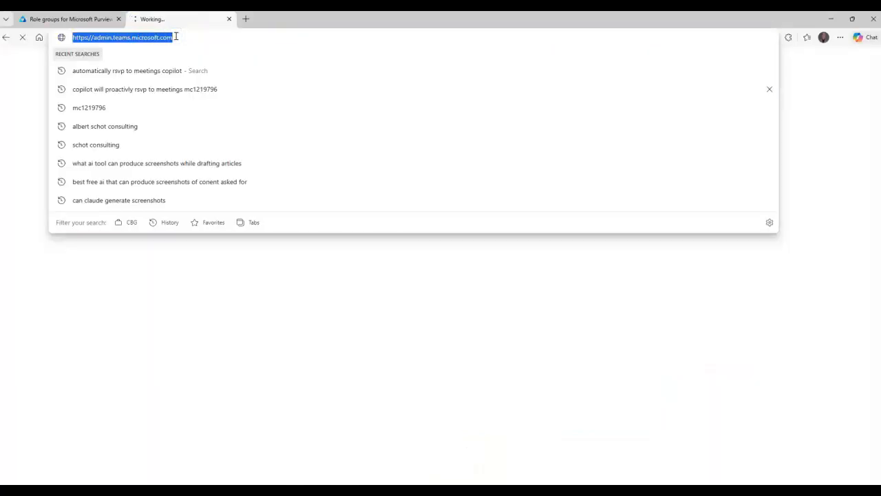
{"action": "type", "text": "admin.mi"}
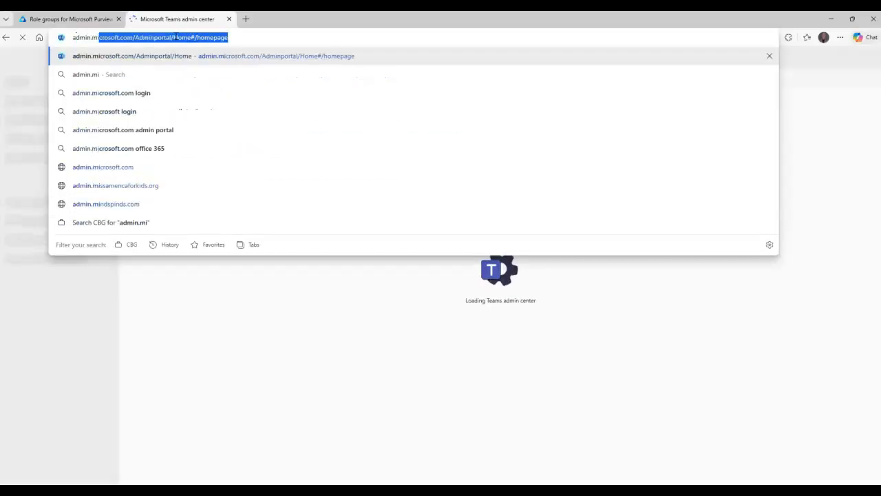
{"action": "key", "text": "Return"}
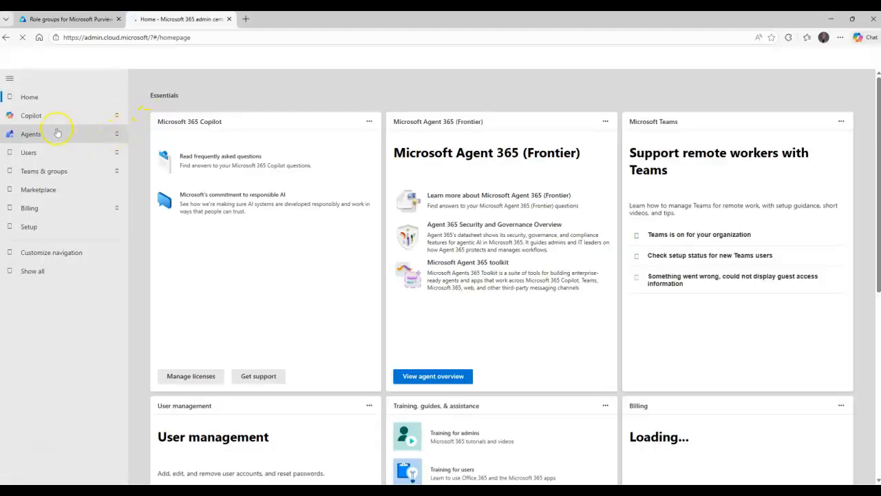
Step: Go to Users > Active users and open the user's account details
{"action": "left_click", "coordinate": [48, 152]}
{"action": "left_click", "coordinate": [45, 168]}
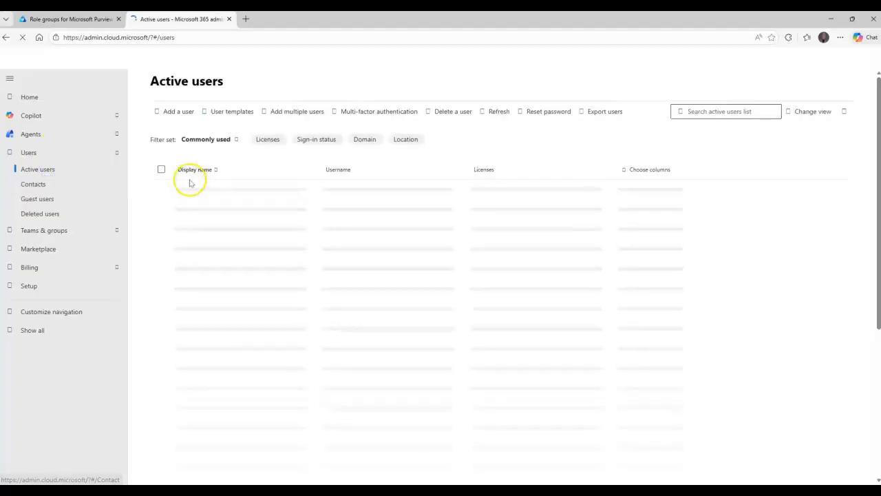
{"action": "scroll", "coordinate": [206, 280], "scroll_direction": "down", "scroll_amount": 3}
{"action": "left_click", "coordinate": [212, 256]}
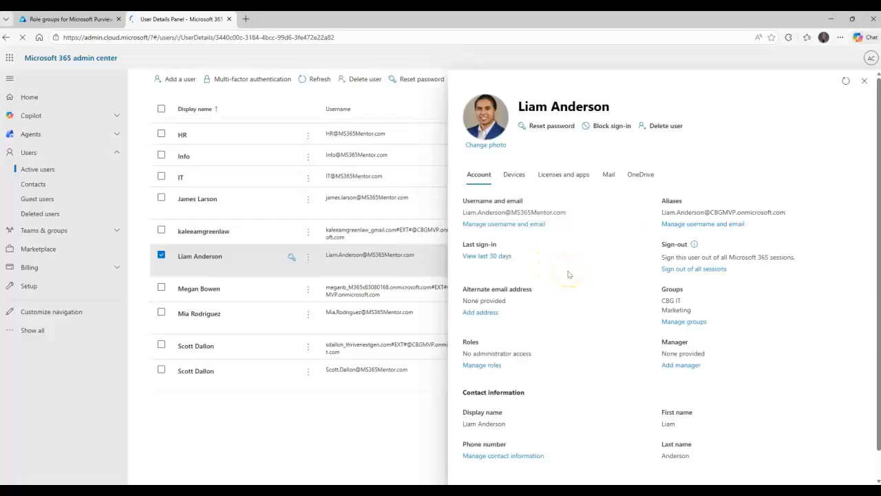
Step: Assign the user's manager from the results list, save, and return to the Purview tab
{"action": "left_click", "coordinate": [680, 364]}
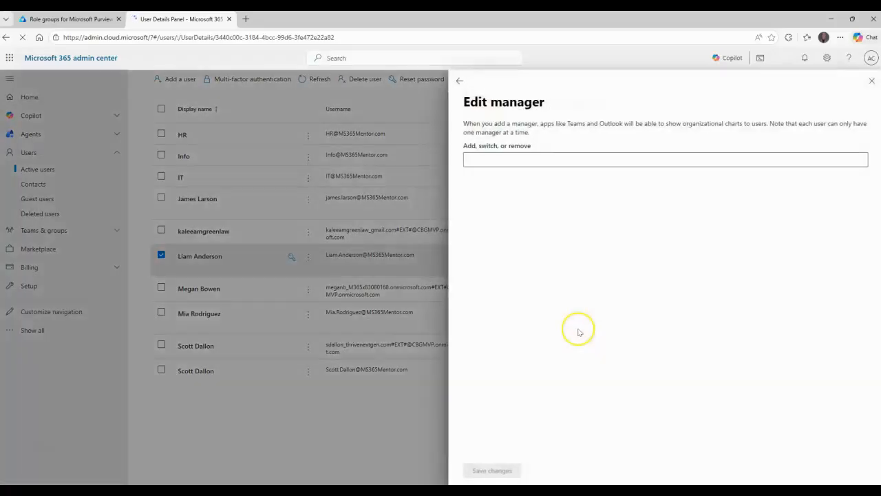
{"action": "left_click", "coordinate": [518, 160]}
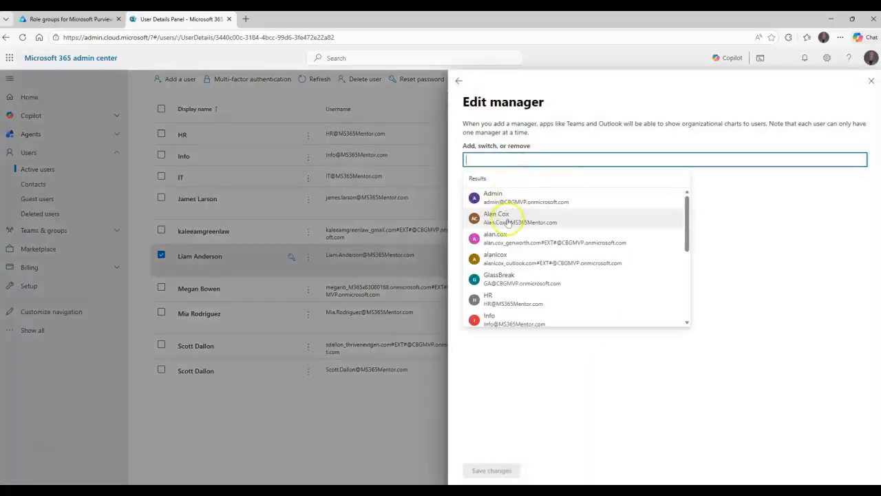
{"action": "left_click", "coordinate": [496, 218]}
{"action": "left_click", "coordinate": [494, 471]}
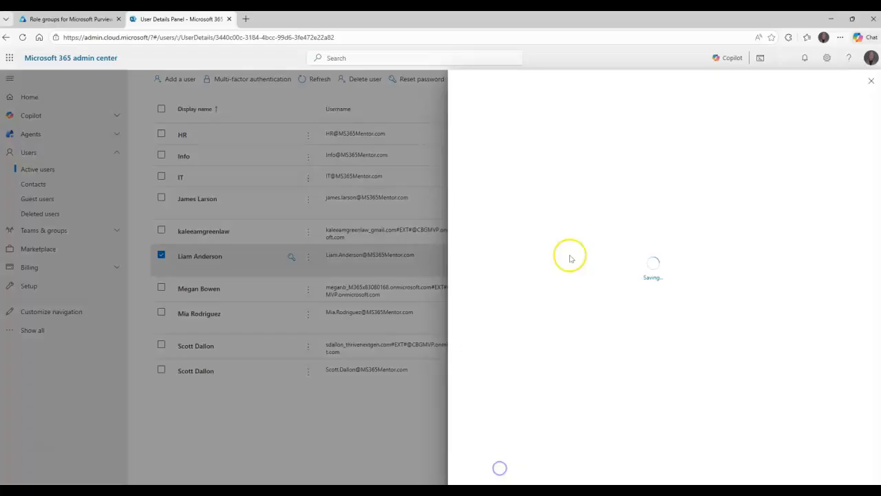
{"action": "left_click", "coordinate": [867, 81]}
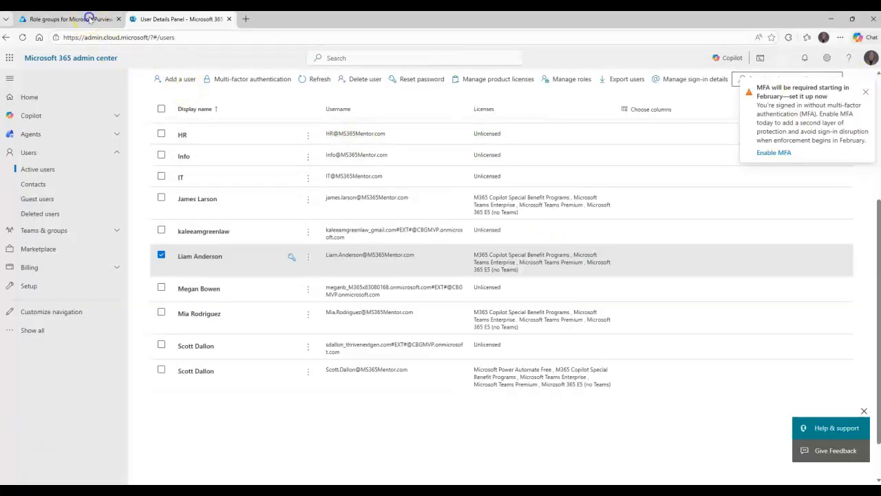
{"action": "left_click", "coordinate": [88, 16]}
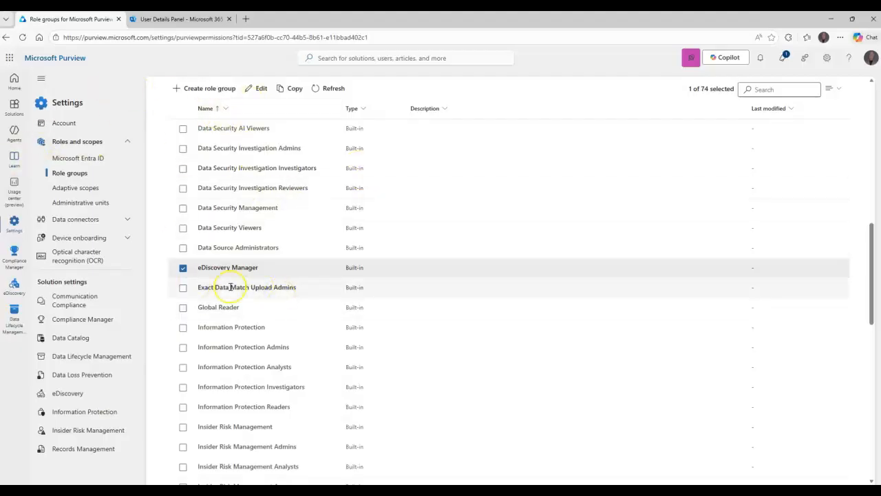
Step: Go to eDiscovery, view Overview and Dashboards, and open the Content Search case
{"action": "left_click", "coordinate": [15, 106]}
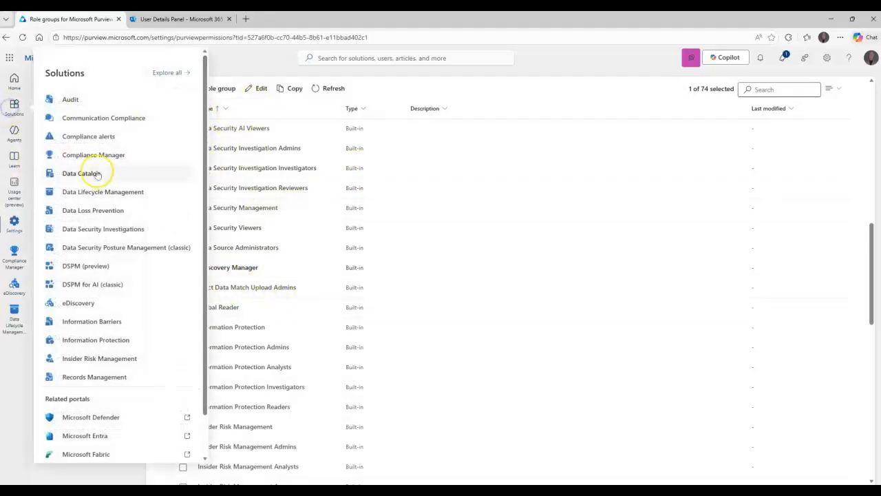
{"action": "left_click", "coordinate": [81, 304]}
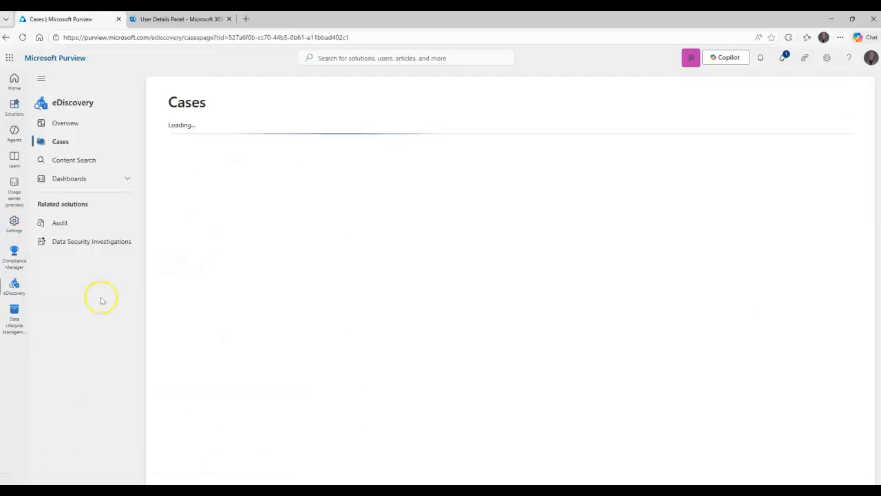
{"action": "left_click", "coordinate": [73, 126]}
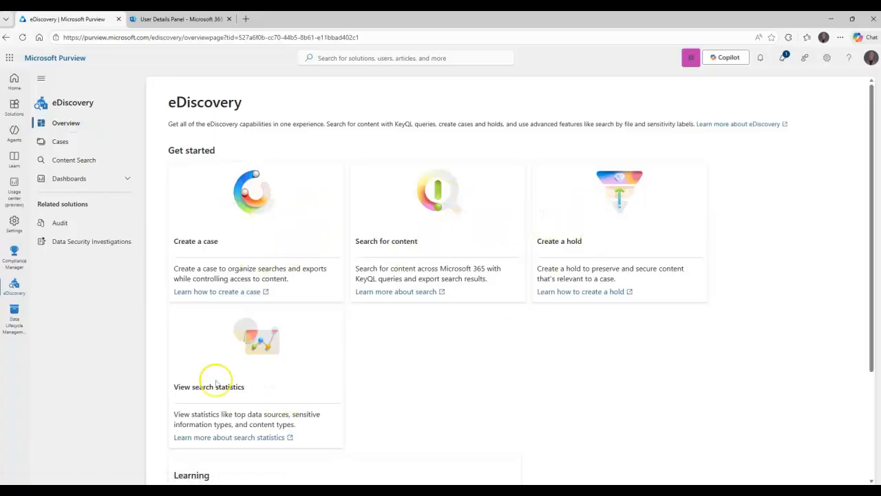
{"action": "left_click", "coordinate": [108, 179]}
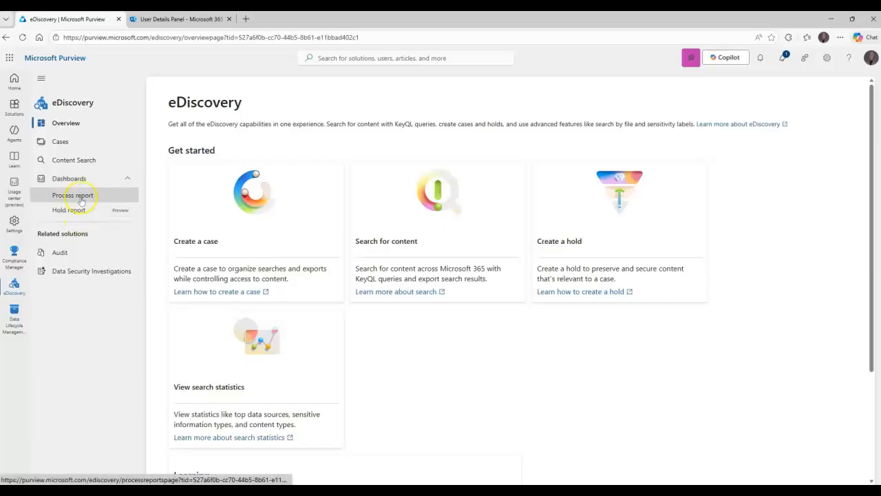
{"action": "left_click", "coordinate": [85, 164]}
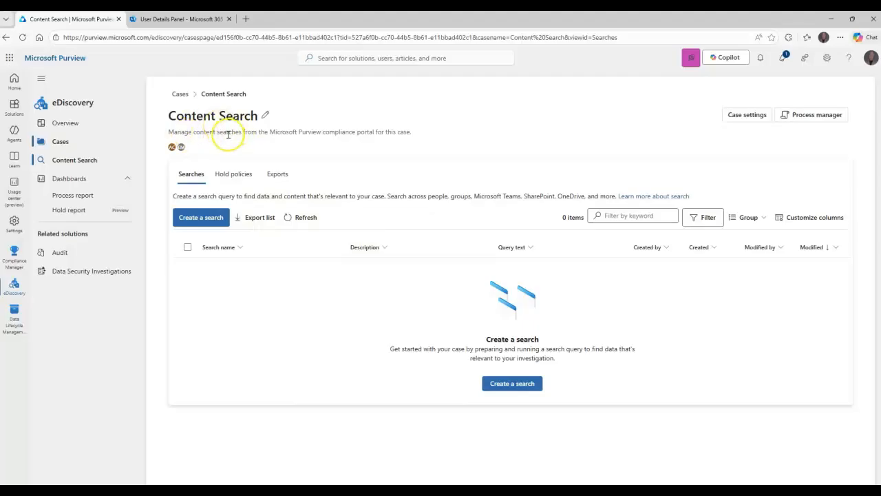
Step: Open the case's Edit details and close it without saving changes
{"action": "left_click", "coordinate": [266, 115]}
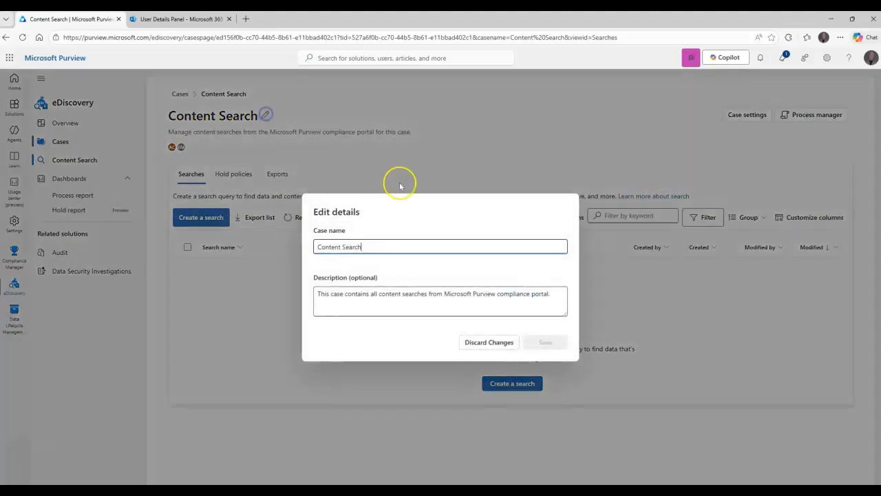
{"action": "left_click_drag", "start_coordinate": [365, 249], "coordinate": [332, 247]}
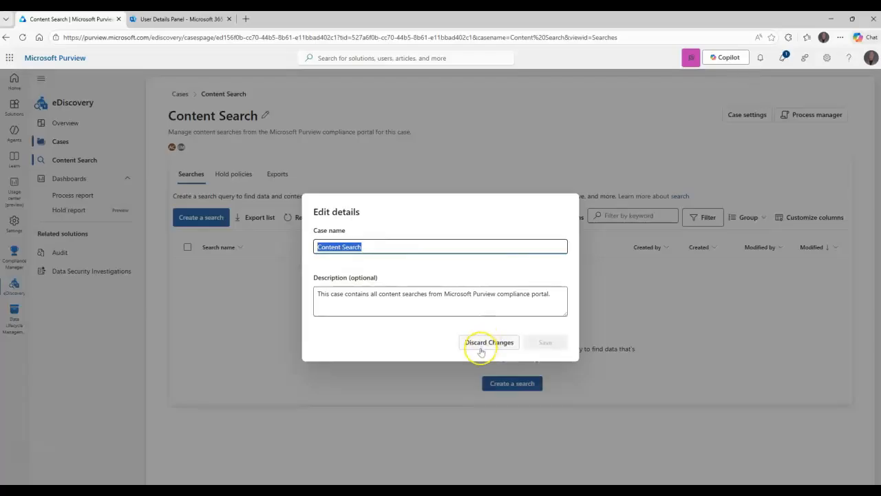
{"action": "left_click", "coordinate": [479, 348]}
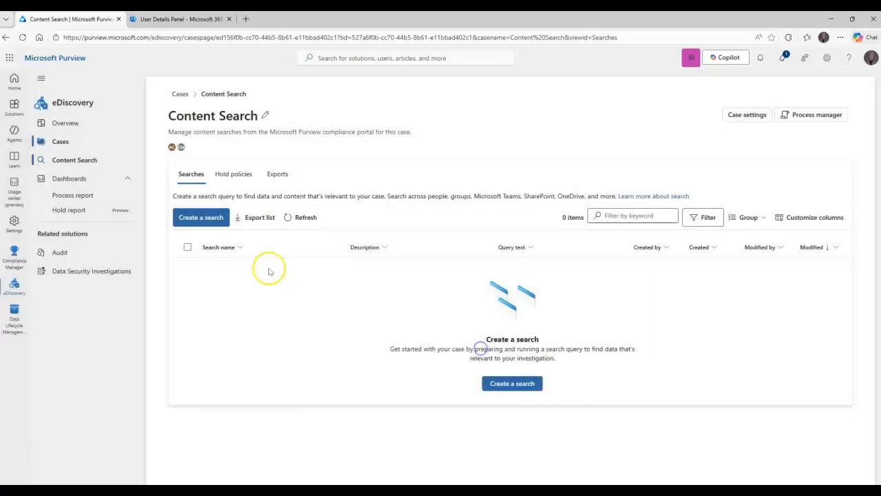
Step: Create a search named for the employee's email from manager < 90 days, removing its default Keywords condition
{"action": "left_click", "coordinate": [200, 218]}
{"action": "left_click", "coordinate": [389, 246]}
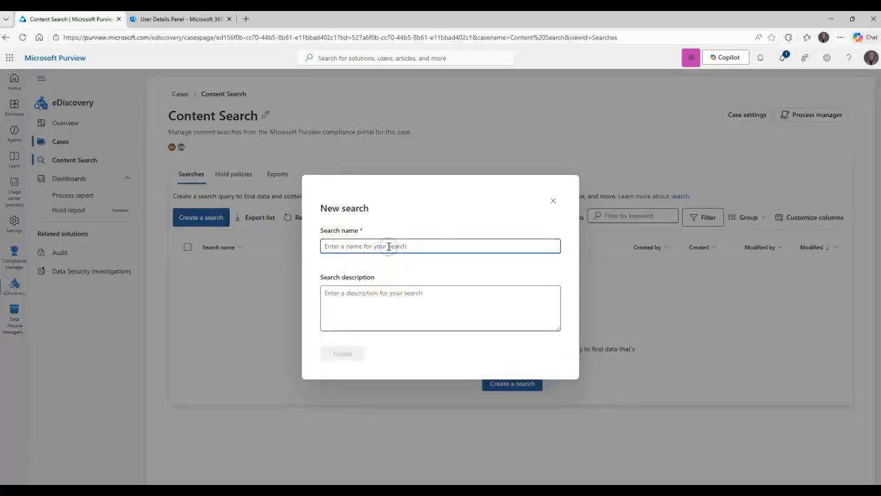
{"action": "type", "text": "Li"}
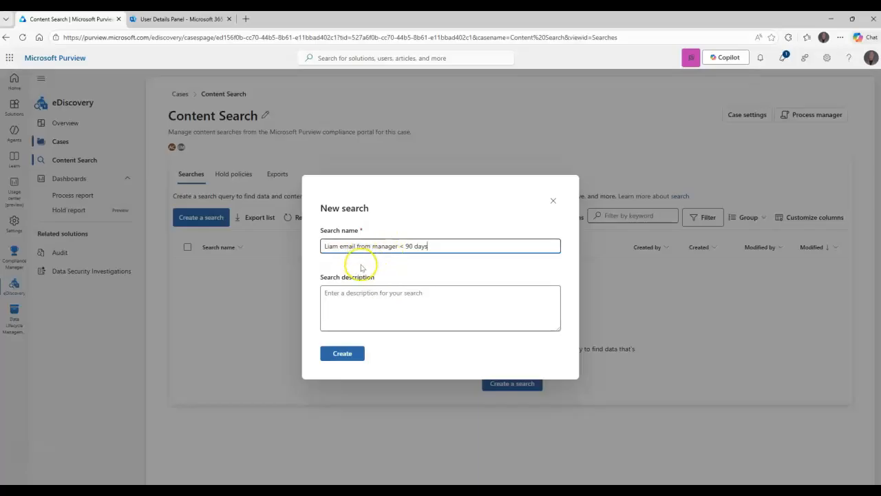
{"action": "left_click", "coordinate": [342, 353]}
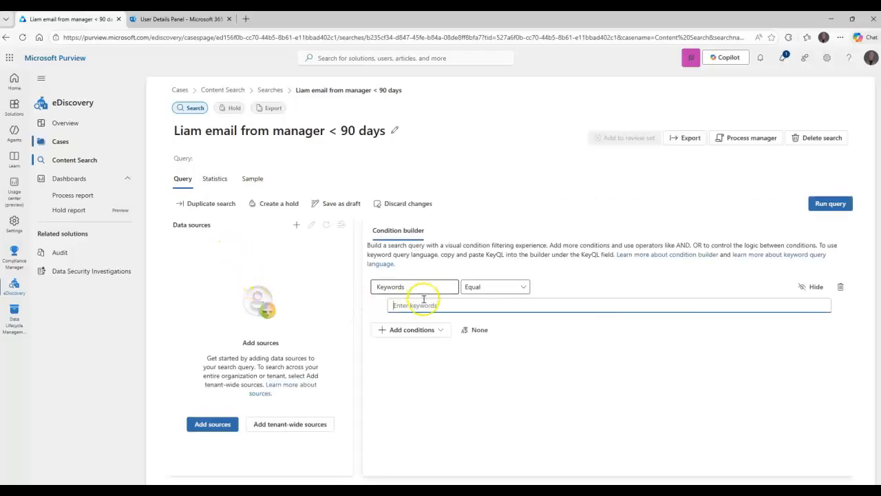
{"action": "left_click", "coordinate": [840, 286]}
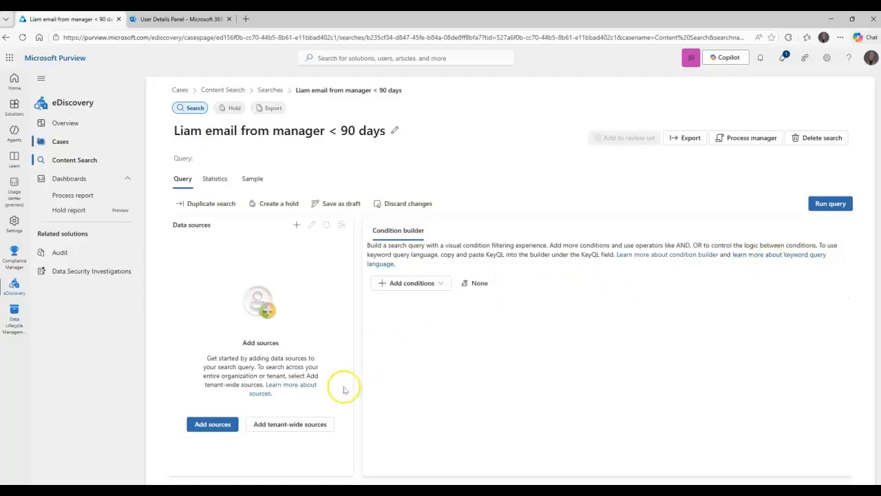
Step: Add the employee's mailbox as a People source, limited to Mailboxes only
{"action": "left_click", "coordinate": [215, 423]}
{"action": "left_click", "coordinate": [481, 245]}
{"action": "left_click", "coordinate": [627, 173]}
{"action": "type", "text": "liam"}
{"action": "key", "text": "Return"}
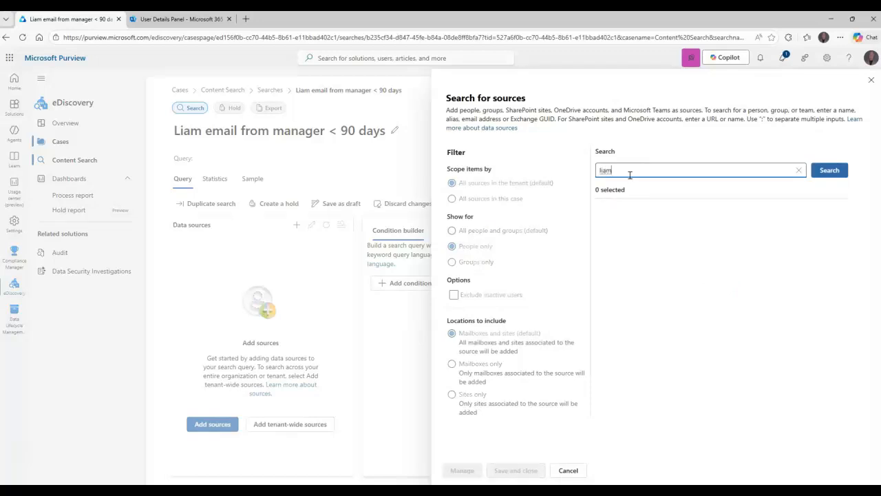
{"action": "left_click", "coordinate": [628, 234]}
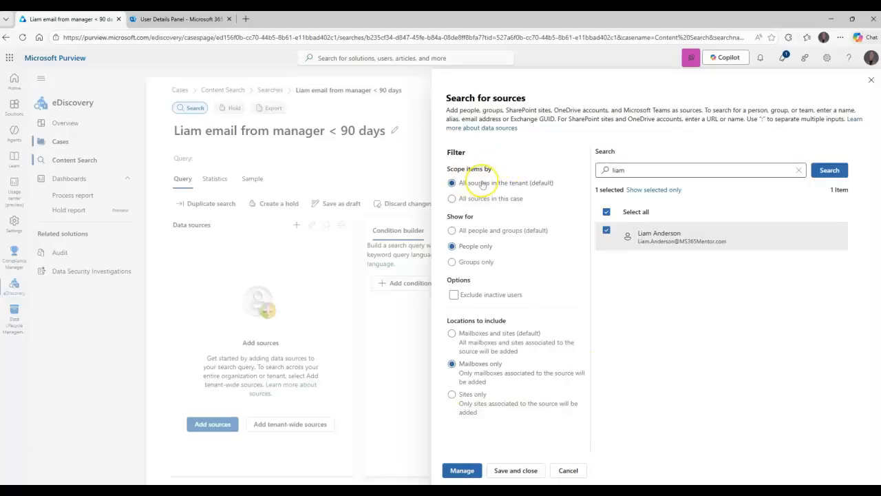
{"action": "left_click", "coordinate": [506, 470]}
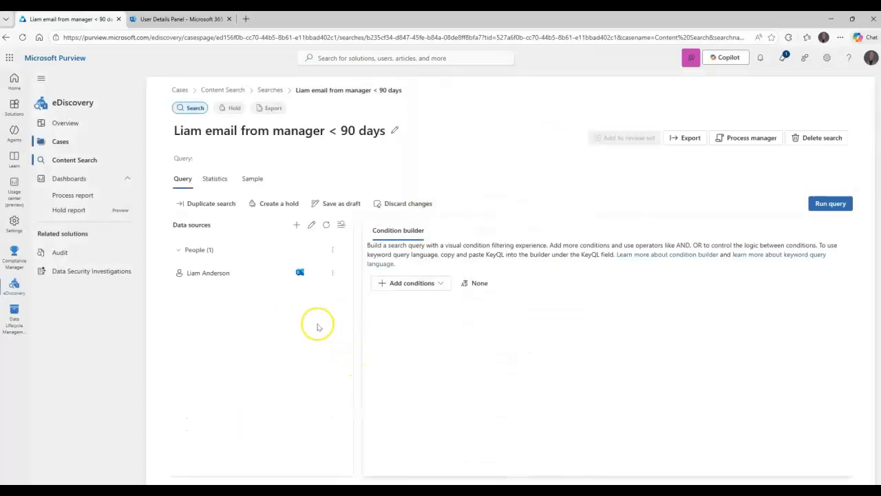
Step: Add the employee's manager's mailbox as a second data source via the Manager option
{"action": "left_click", "coordinate": [332, 275]}
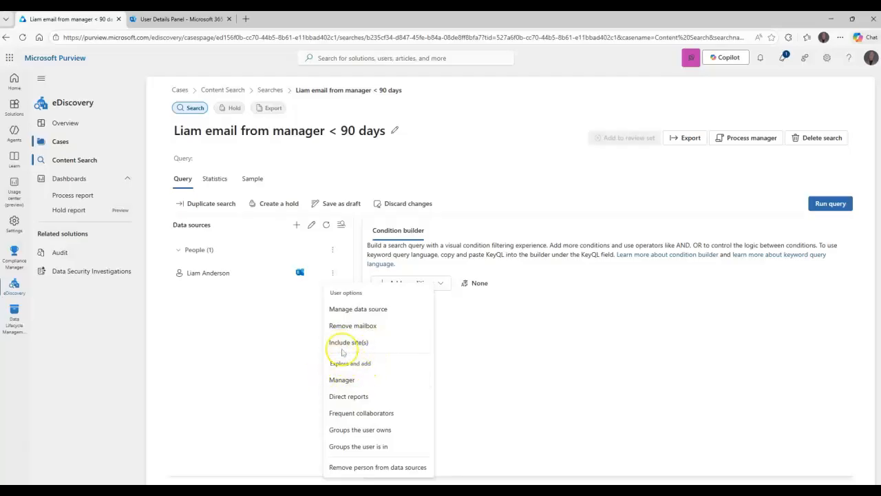
{"action": "left_click", "coordinate": [342, 379]}
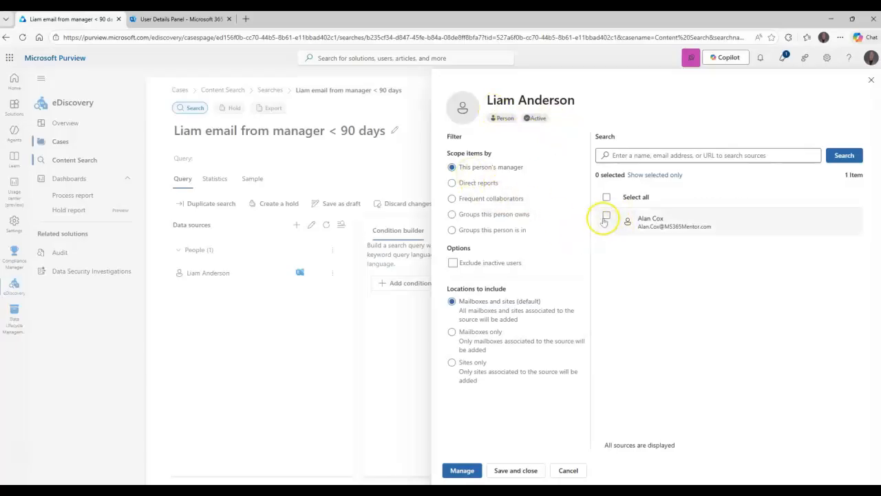
{"action": "left_click", "coordinate": [605, 215]}
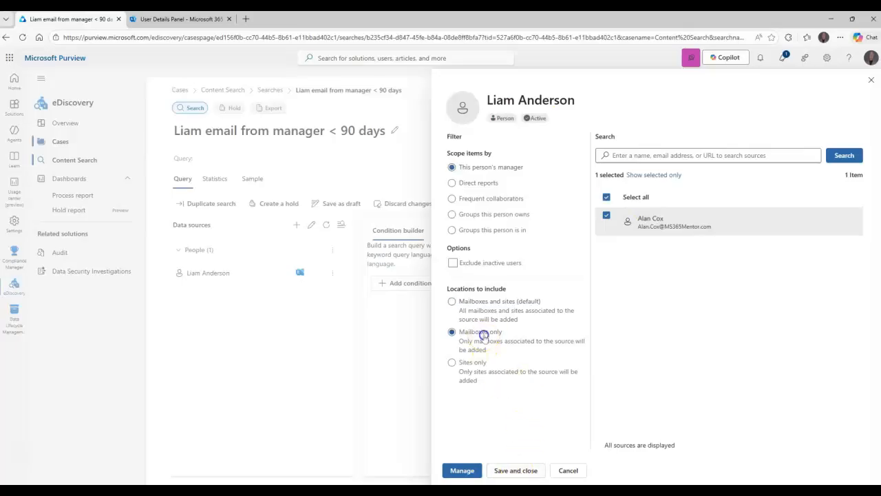
{"action": "left_click", "coordinate": [515, 471]}
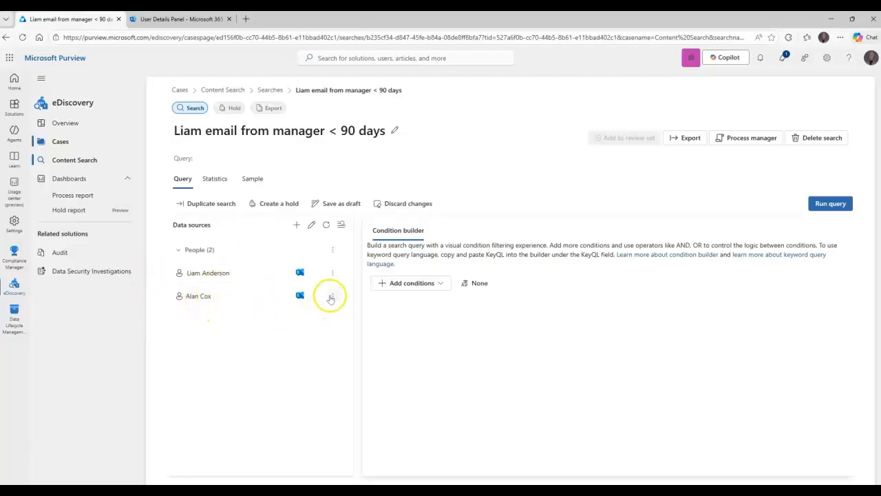
{"action": "left_click", "coordinate": [332, 296]}
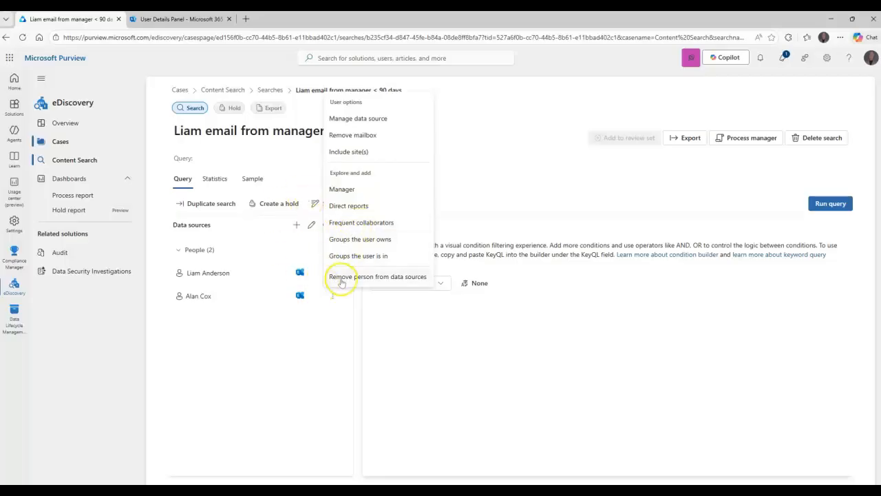
Step: Remove the manager's mailbox from the search's data sources
{"action": "left_click", "coordinate": [329, 298]}
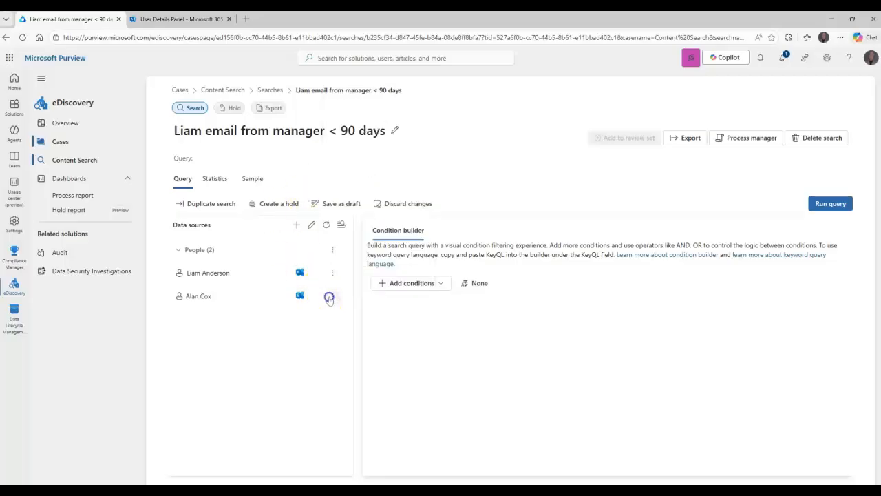
{"action": "left_click", "coordinate": [333, 298]}
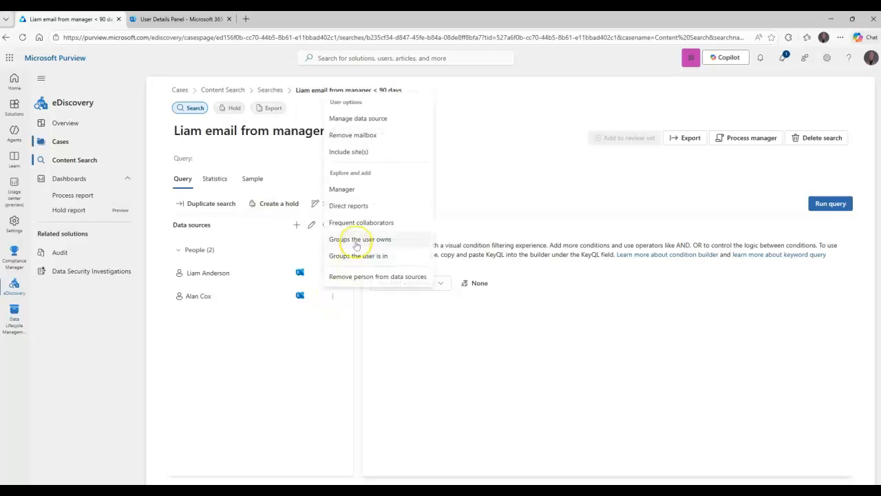
{"action": "left_click", "coordinate": [358, 134]}
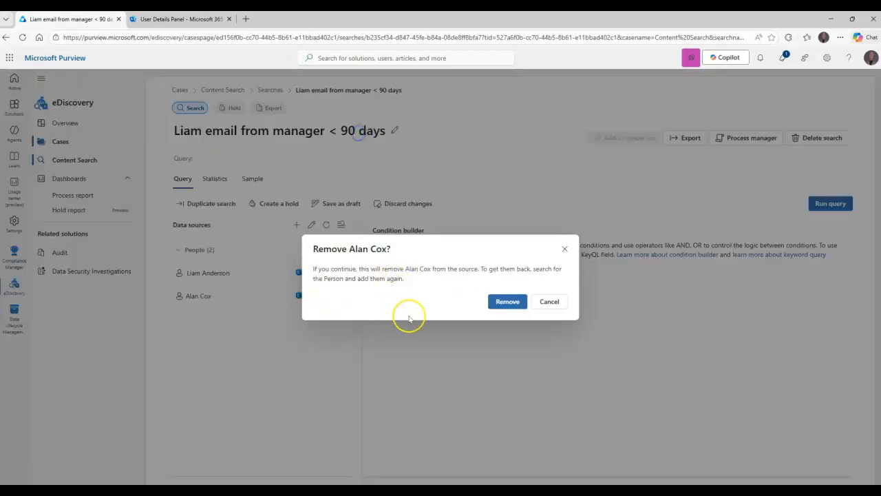
{"action": "left_click", "coordinate": [500, 301]}
{"action": "left_click", "coordinate": [424, 284]}
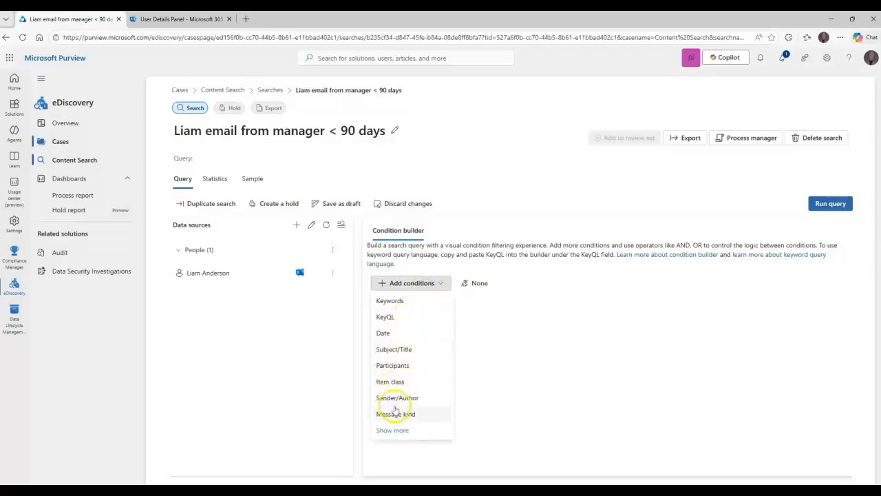
Step: Add a Message kind condition limited to Email
{"action": "left_click", "coordinate": [395, 414]}
{"action": "left_click", "coordinate": [612, 287]}
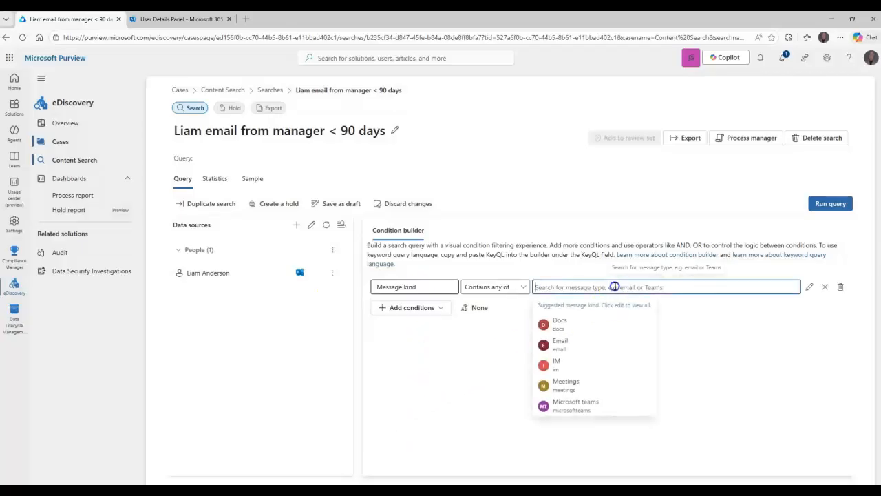
{"action": "left_click", "coordinate": [561, 351]}
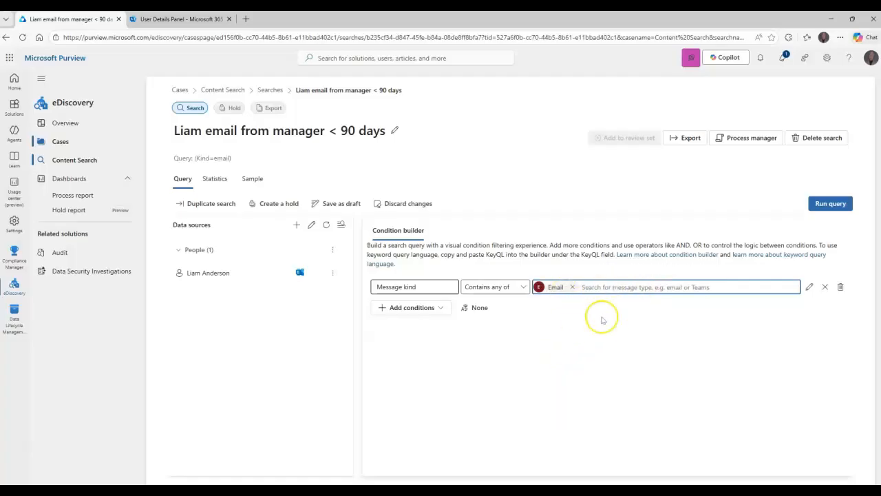
Step: Add a Date condition set to After Jan 1, 2026
{"action": "left_click", "coordinate": [424, 307]}
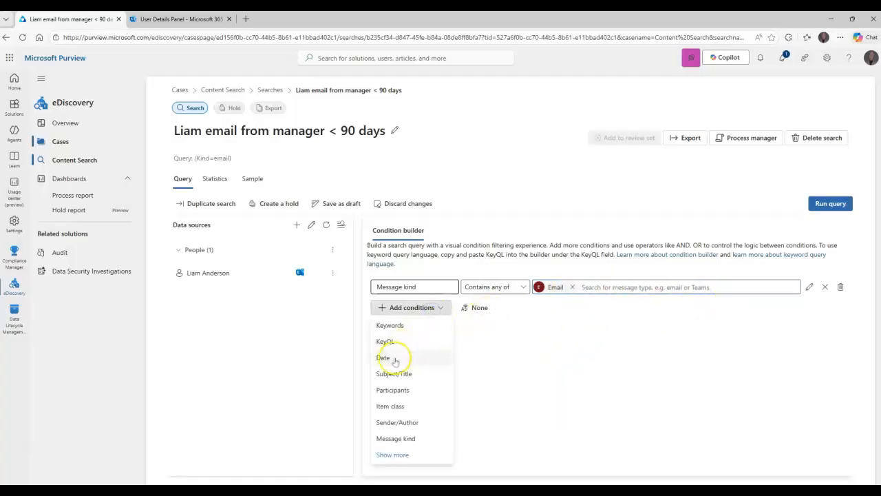
{"action": "left_click", "coordinate": [384, 358]}
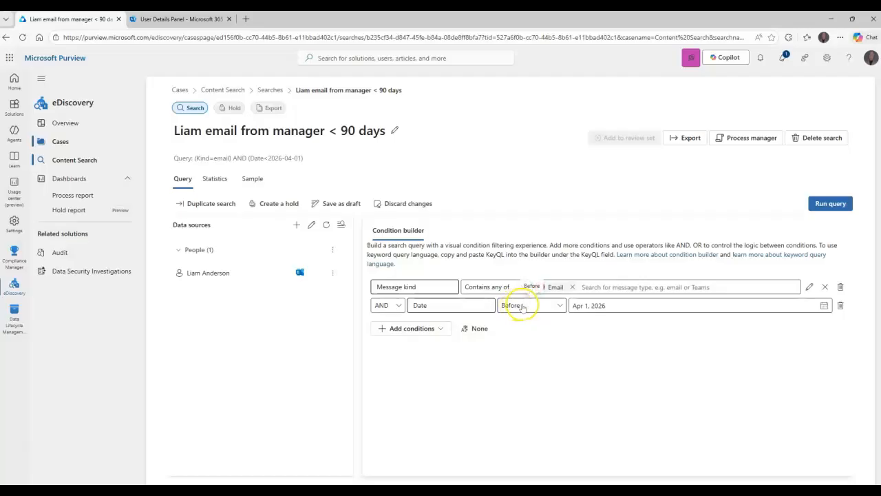
{"action": "left_click", "coordinate": [553, 309]}
{"action": "left_click", "coordinate": [513, 336]}
{"action": "left_click", "coordinate": [596, 305]}
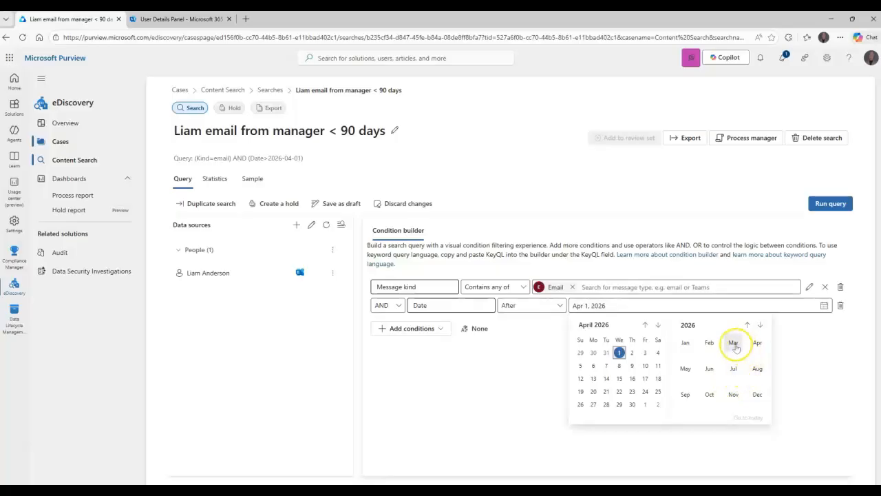
{"action": "left_click", "coordinate": [685, 343]}
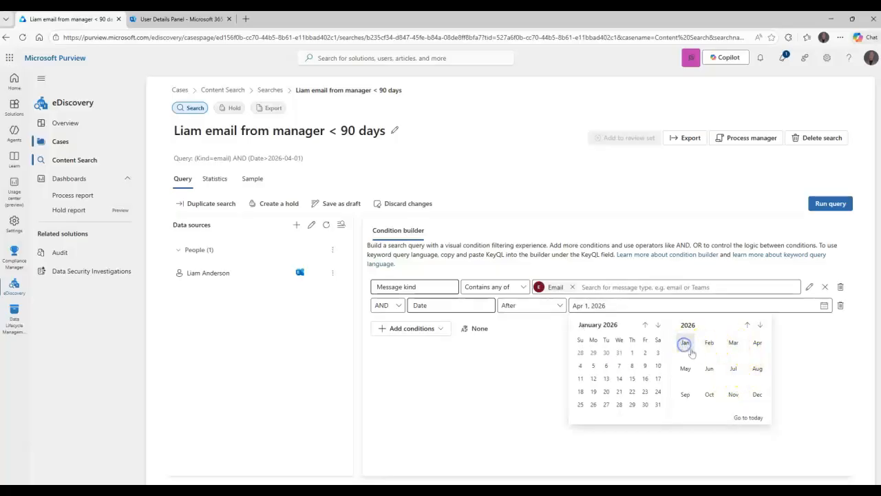
{"action": "left_click", "coordinate": [631, 353]}
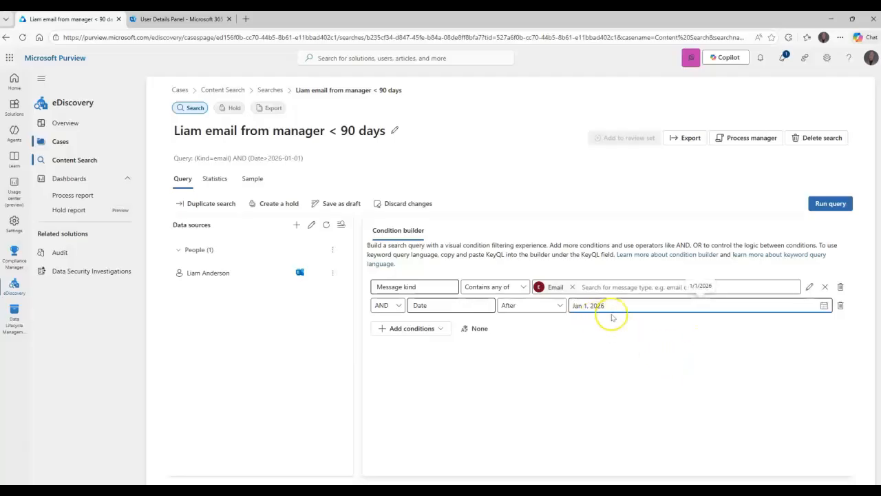
{"action": "left_click", "coordinate": [438, 330]}
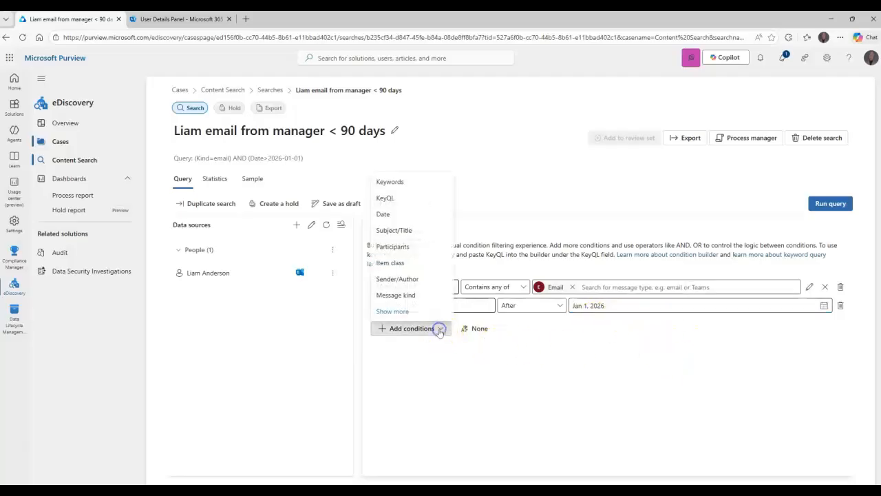
{"action": "left_click", "coordinate": [392, 311]}
Step: Add a Sender/Author condition to the query and type the manager's address
{"action": "left_click", "coordinate": [623, 328]}
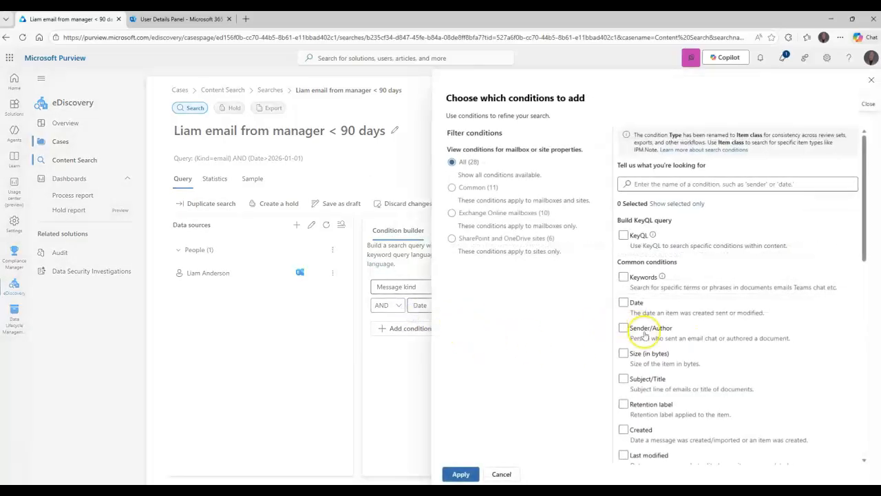
{"action": "left_click", "coordinate": [460, 474]}
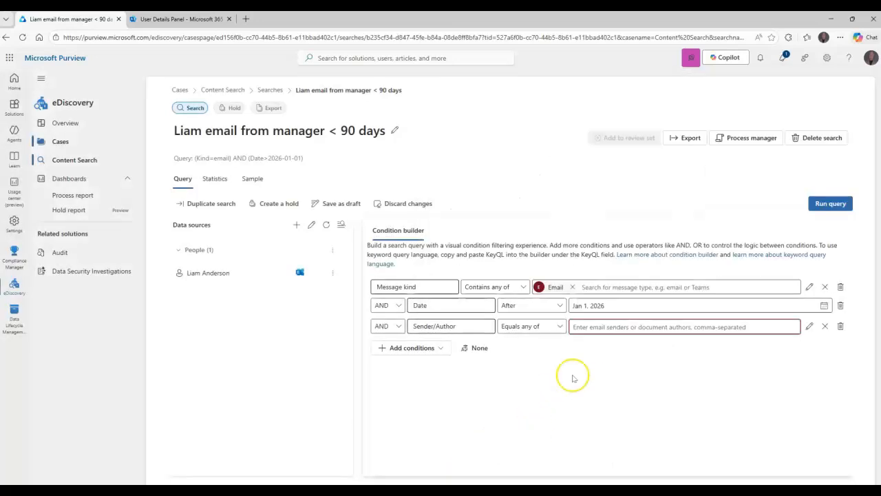
{"action": "left_click", "coordinate": [609, 328]}
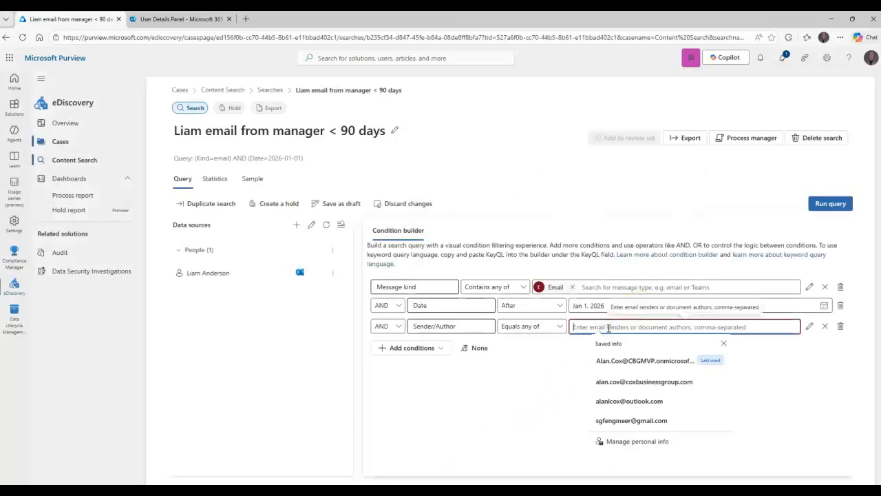
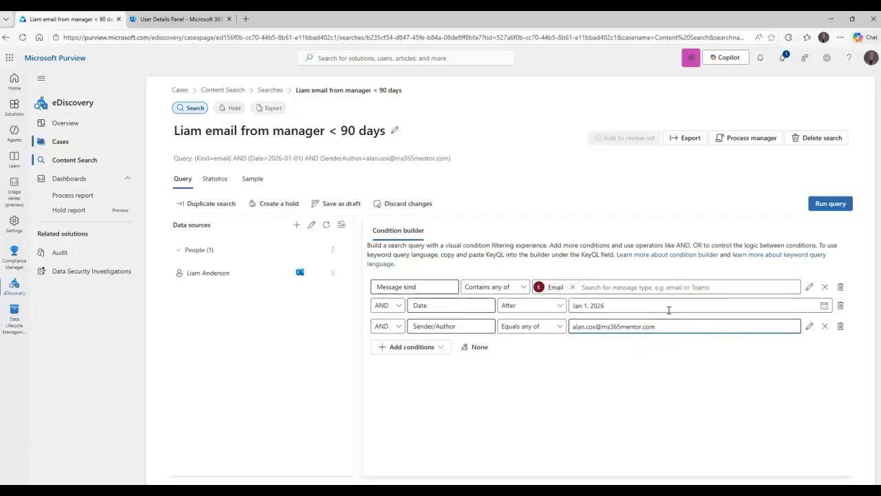
{"action": "key", "text": "Tab"}
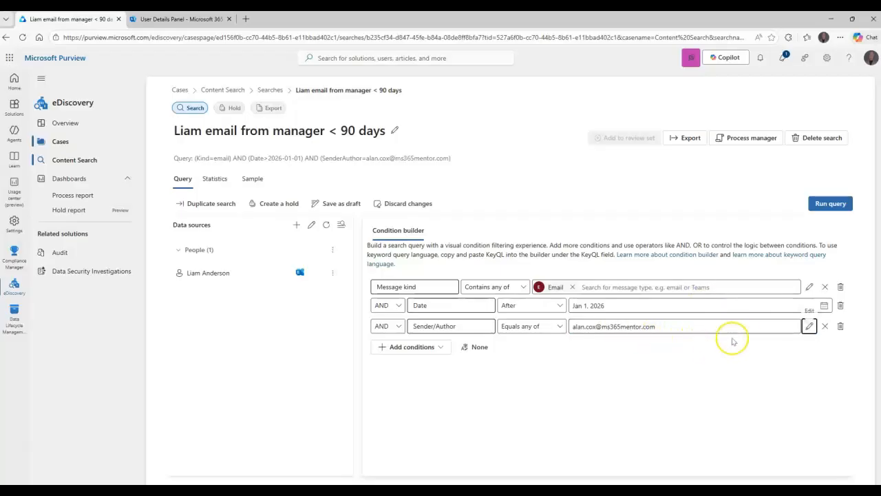
Step: Replace the sender value with the manager's saved address, keeping Equals any of and AND
{"action": "left_click", "coordinate": [660, 327]}
{"action": "triple_click", "coordinate": [660, 327]}
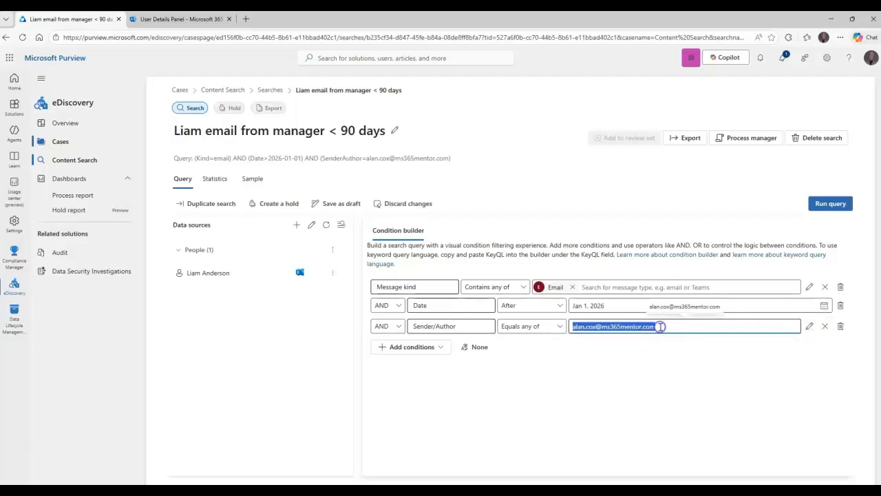
{"action": "left_click", "coordinate": [555, 327]}
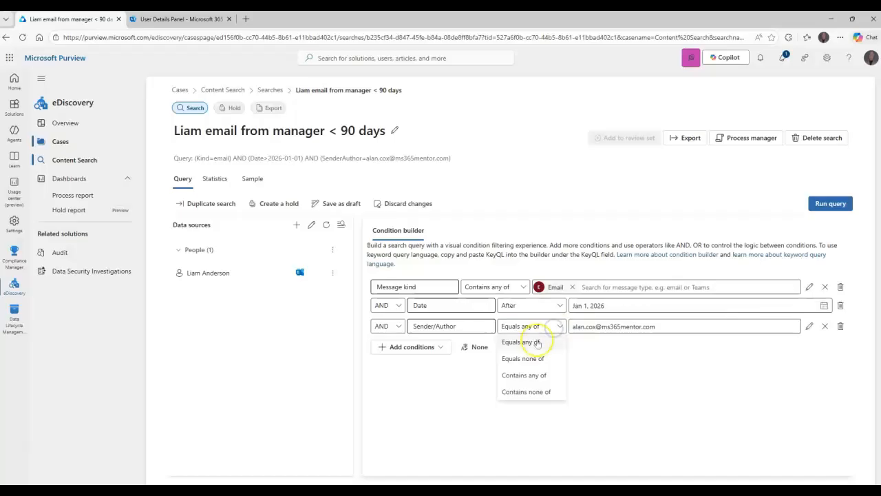
{"action": "left_click", "coordinate": [532, 342]}
{"action": "triple_click", "coordinate": [626, 326]}
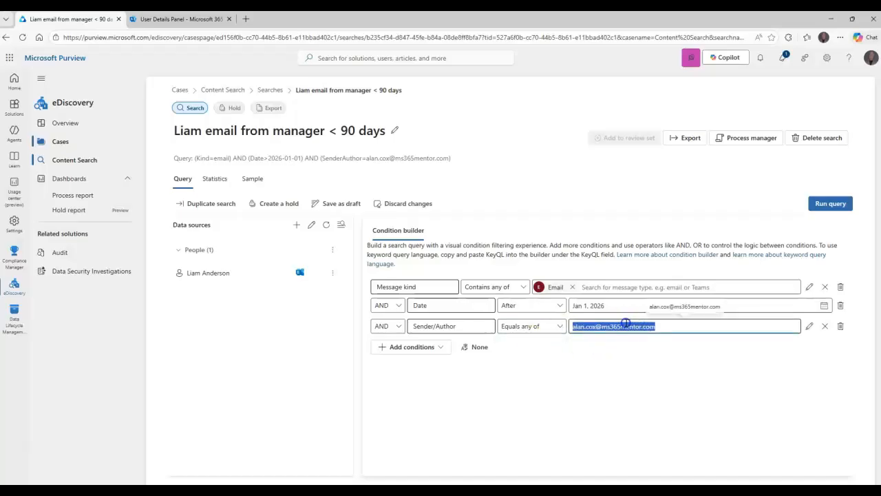
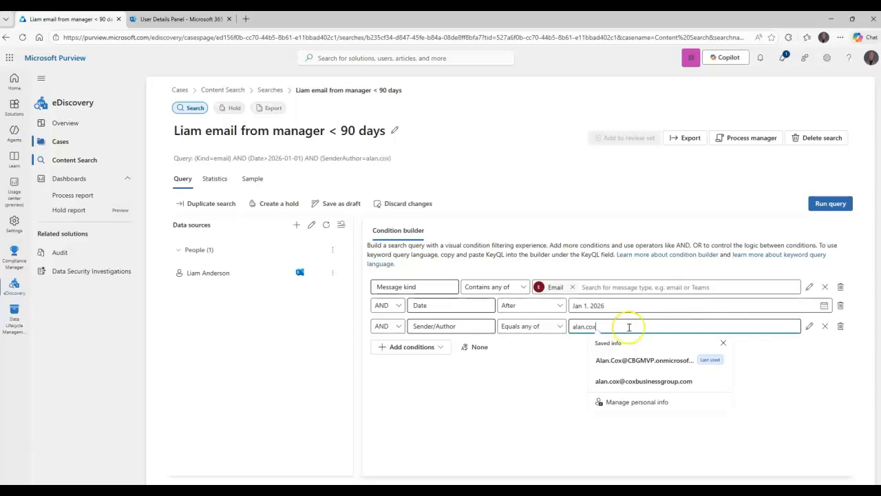
{"action": "left_click", "coordinate": [644, 360]}
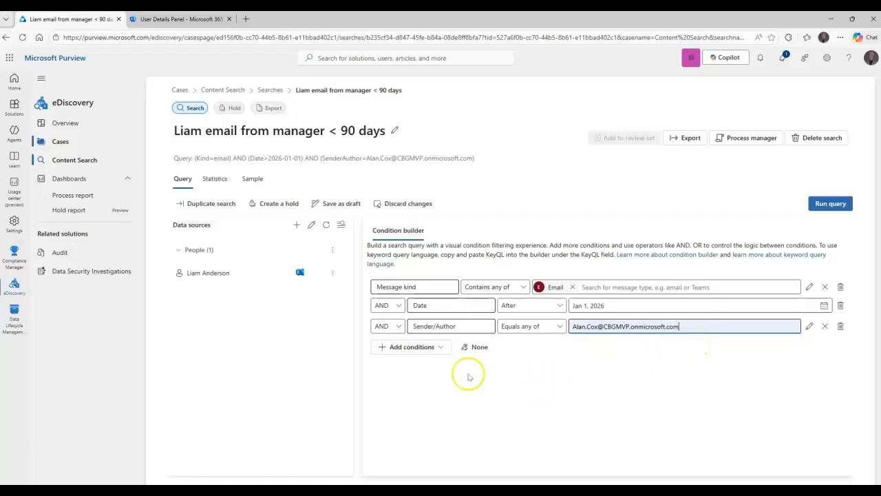
{"action": "left_click", "coordinate": [383, 326]}
{"action": "left_click", "coordinate": [381, 341]}
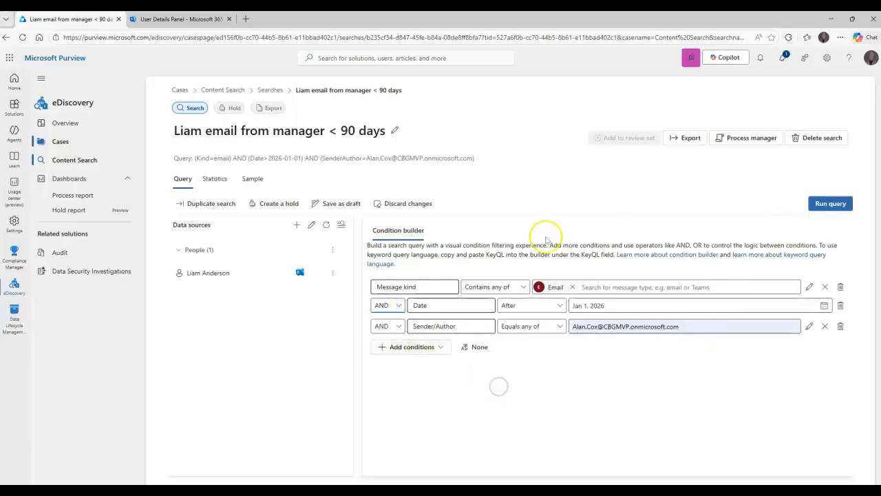
Step: Set the query run options to a Sample of 10 items per location from 10 locations, with categories included
{"action": "left_click", "coordinate": [831, 204]}
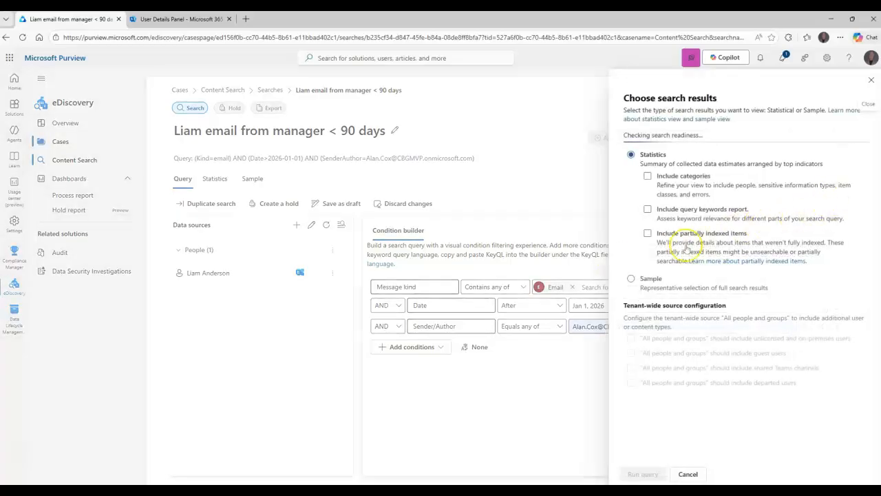
{"action": "left_click", "coordinate": [674, 181]}
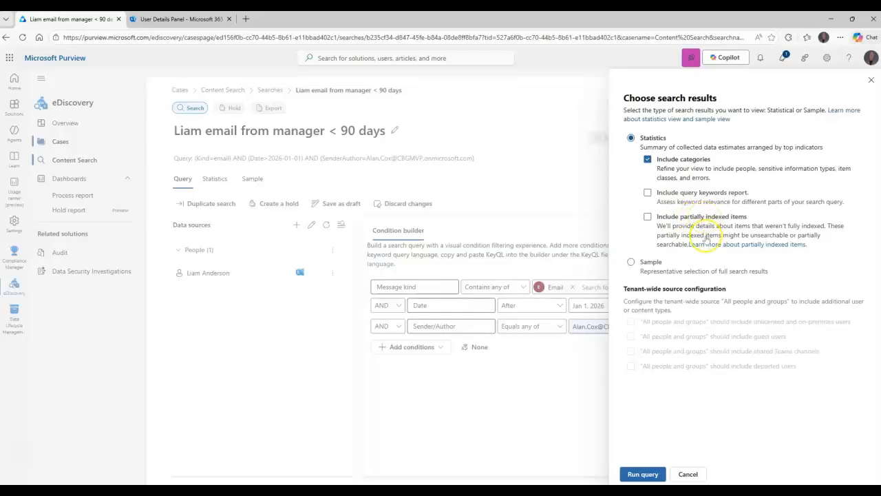
{"action": "left_click", "coordinate": [651, 262]}
{"action": "left_click", "coordinate": [687, 196]}
{"action": "left_click", "coordinate": [757, 185]}
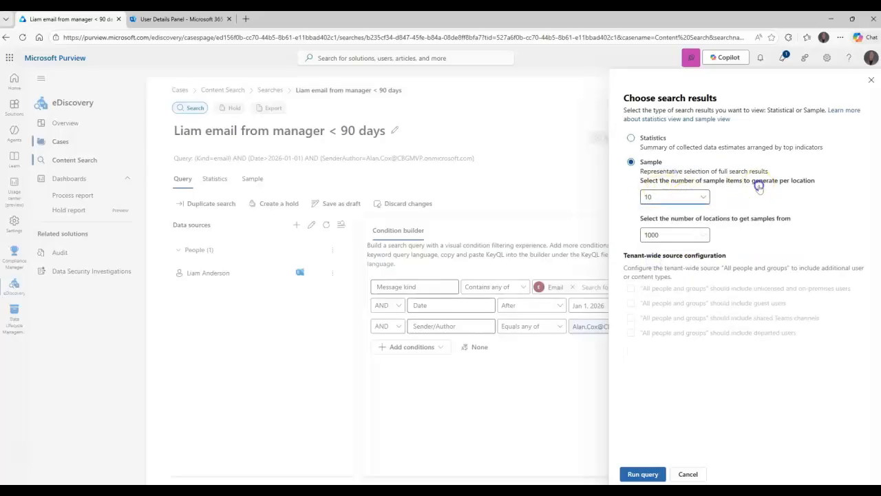
{"action": "left_click", "coordinate": [674, 239]}
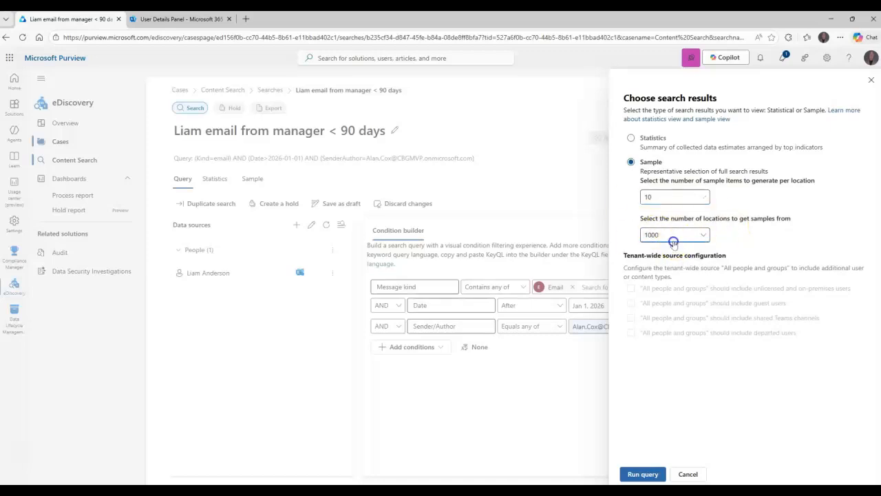
{"action": "left_click", "coordinate": [662, 254]}
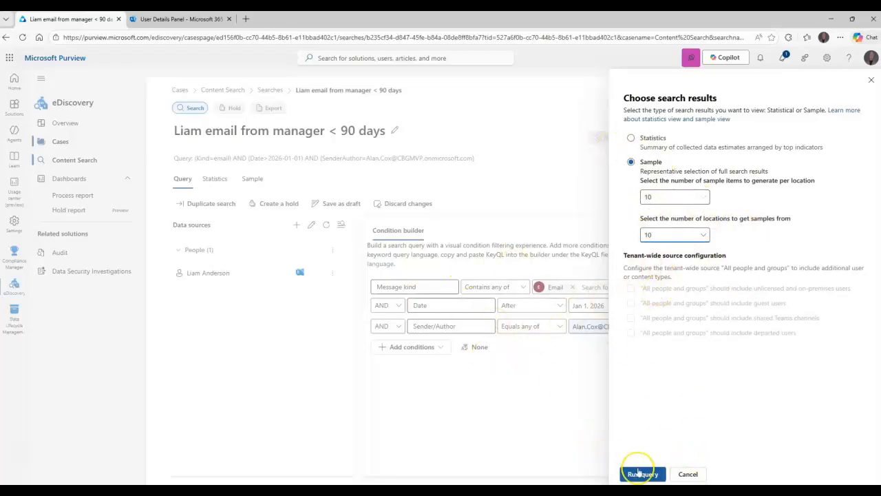
Step: Run the sample query and check the Generate sample job's progress in Process manager
{"action": "left_click", "coordinate": [640, 474]}
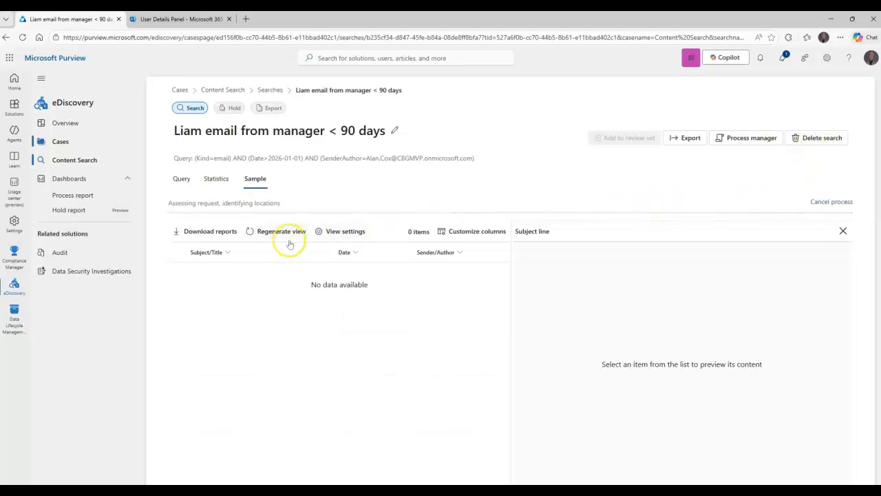
{"action": "left_click", "coordinate": [743, 137]}
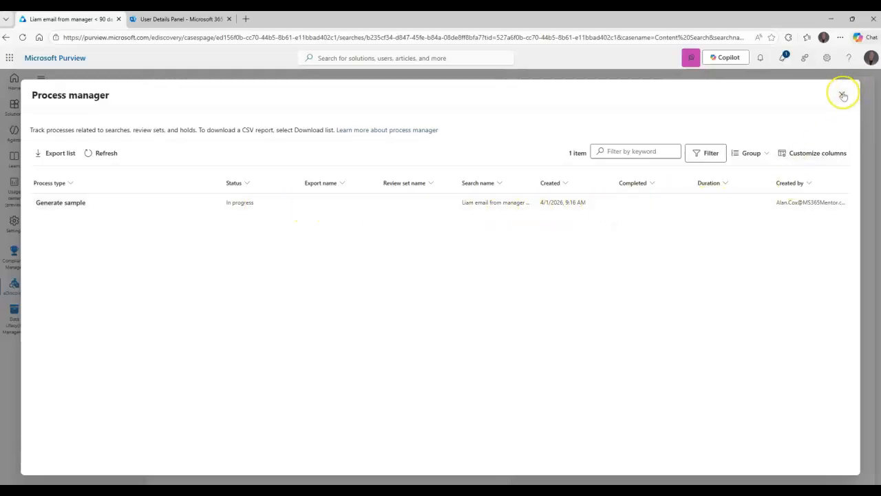
{"action": "left_click", "coordinate": [769, 153]}
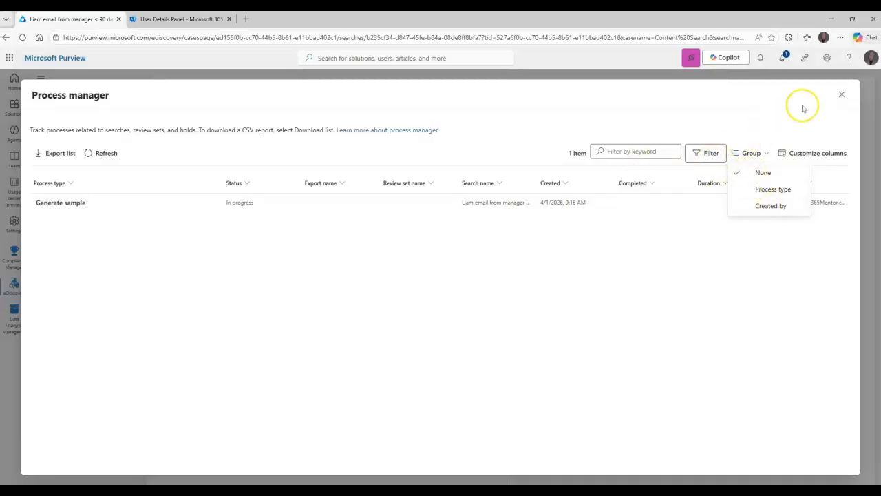
{"action": "left_click", "coordinate": [842, 94]}
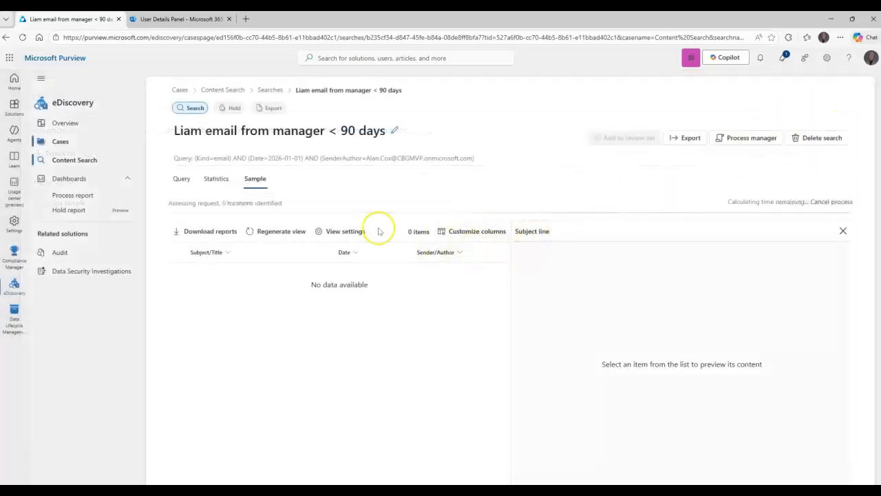
{"action": "left_click_drag", "start_coordinate": [196, 202], "coordinate": [225, 201]}
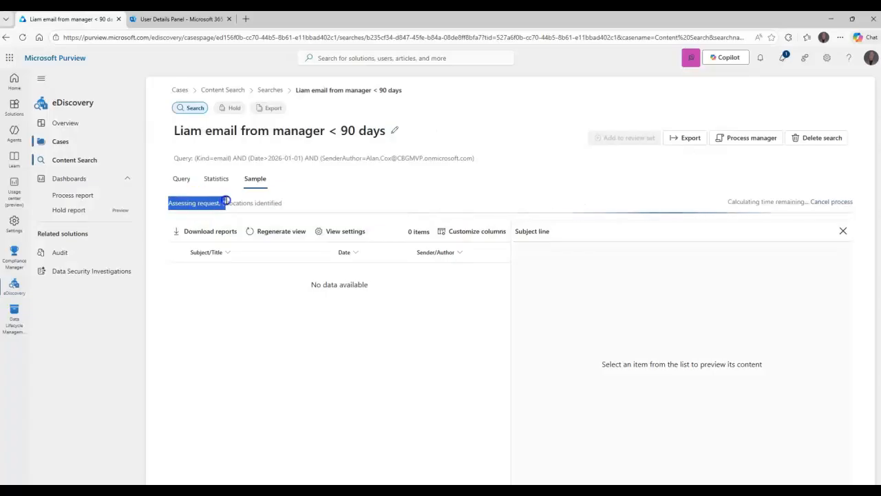
Step: Clear the status-text selection, leaving the Jan 14, 2026 Teams notification email in preview
{"action": "left_click", "coordinate": [304, 200]}
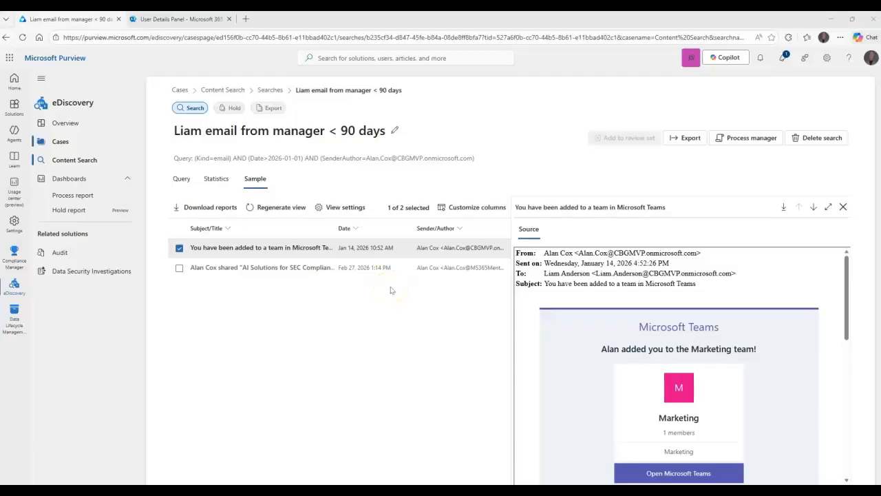
Step: Preview the second sample email about the shared AI Solutions document, select its sender address, and download it
{"action": "left_click", "coordinate": [617, 265]}
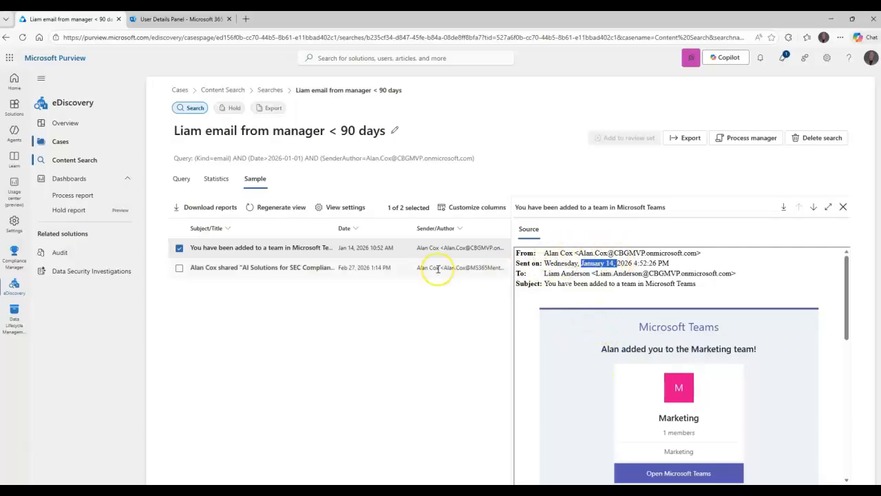
{"action": "left_click", "coordinate": [293, 269]}
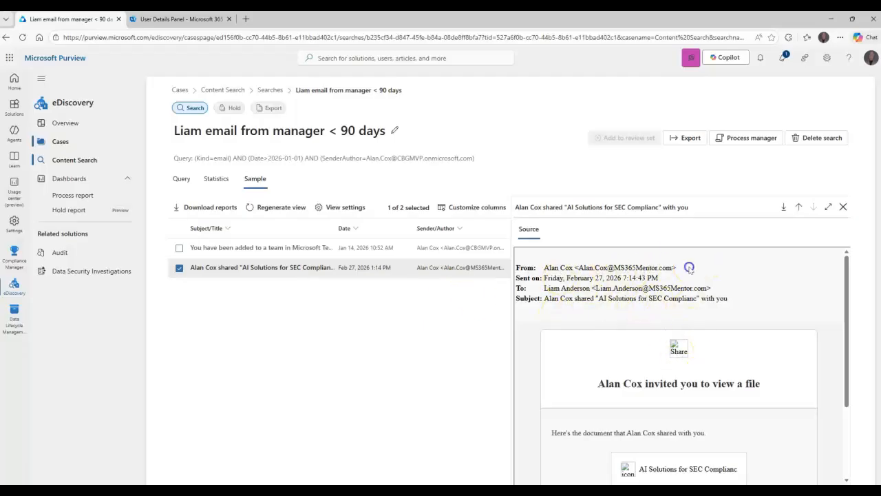
{"action": "left_click_drag", "start_coordinate": [689, 267], "coordinate": [560, 266]}
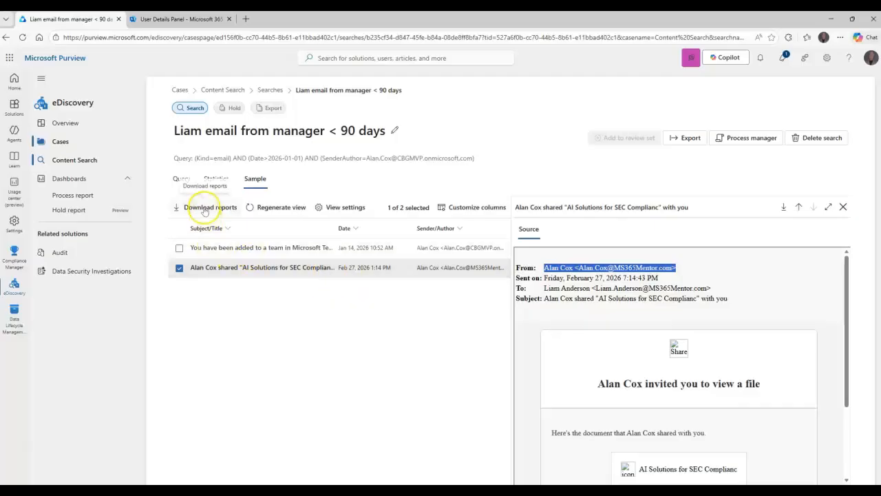
{"action": "left_click", "coordinate": [783, 208]}
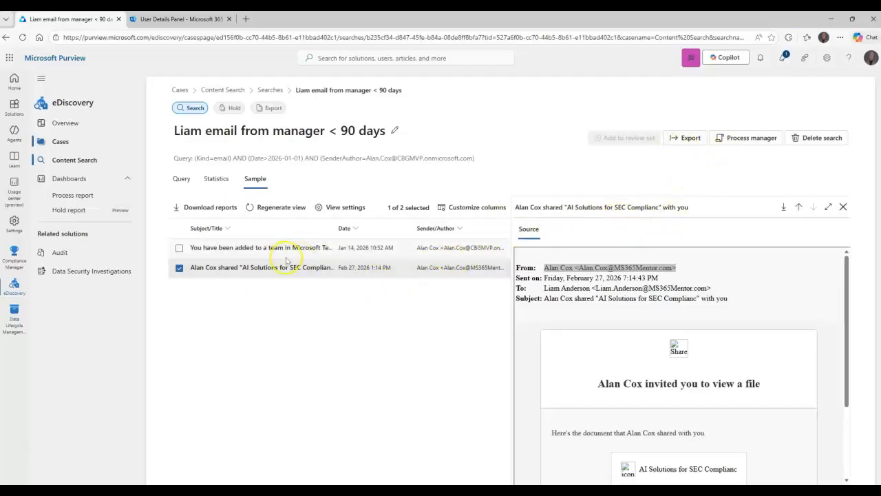
Step: Look over the Export panel, close it without exporting, and return to the Query conditions
{"action": "left_click", "coordinate": [688, 138]}
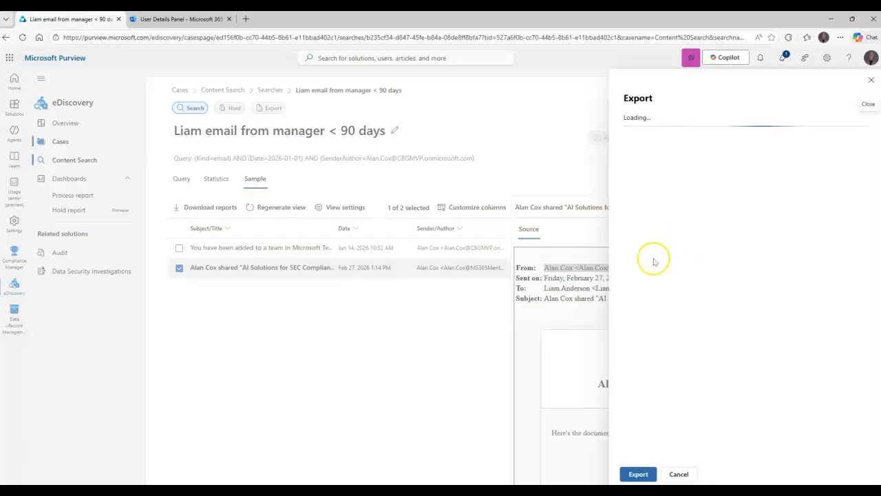
{"action": "scroll", "coordinate": [671, 263], "scroll_direction": "down", "scroll_amount": 5}
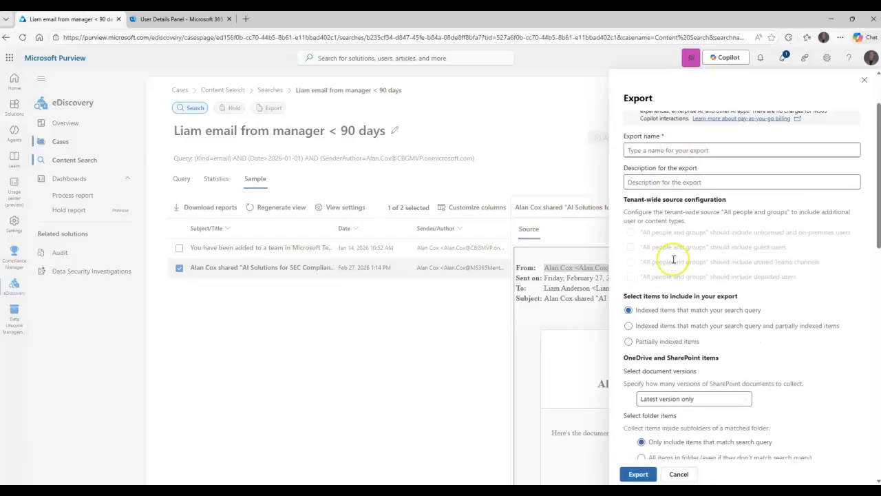
{"action": "scroll", "coordinate": [673, 258], "scroll_direction": "up", "scroll_amount": 5}
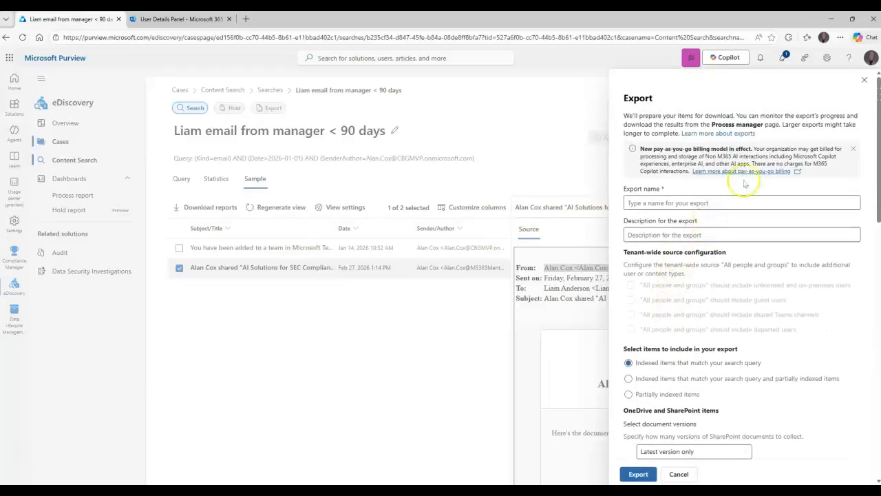
{"action": "left_click", "coordinate": [864, 79]}
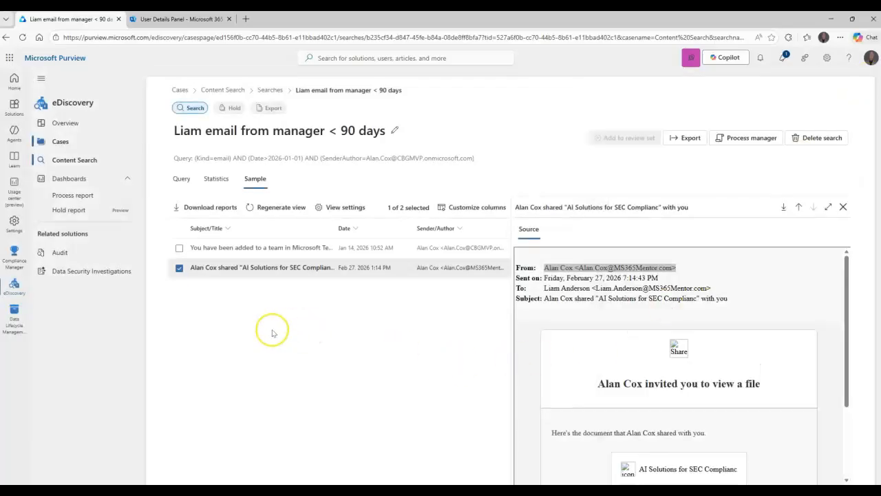
{"action": "left_click", "coordinate": [181, 178]}
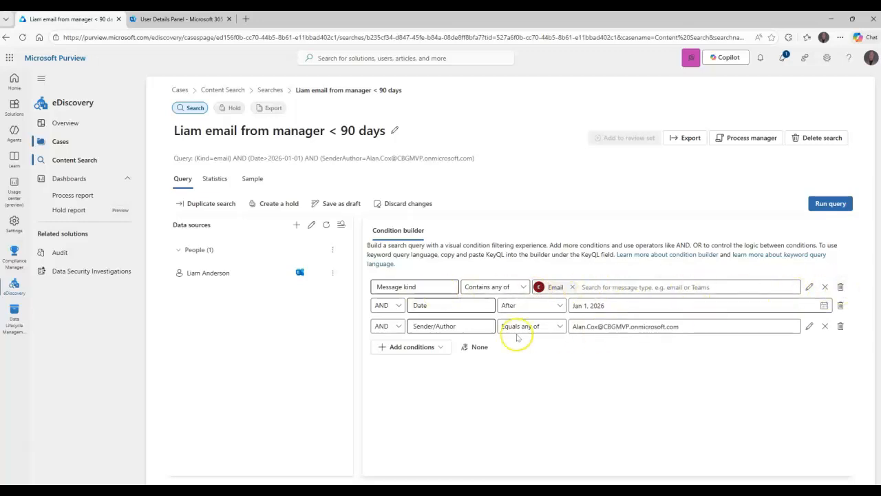
Step: Browse the Common, Exchange and SharePoint condition filters in the Add conditions list
{"action": "left_click", "coordinate": [403, 346]}
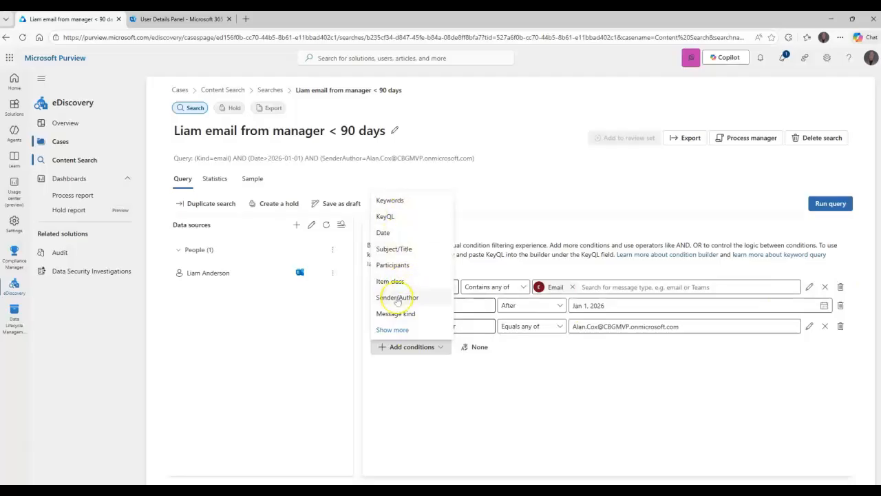
{"action": "left_click", "coordinate": [391, 329]}
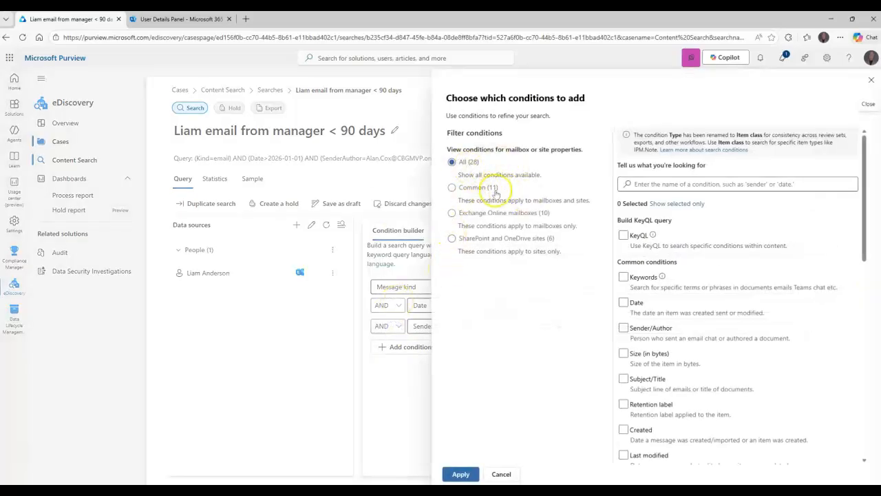
{"action": "left_click", "coordinate": [476, 190]}
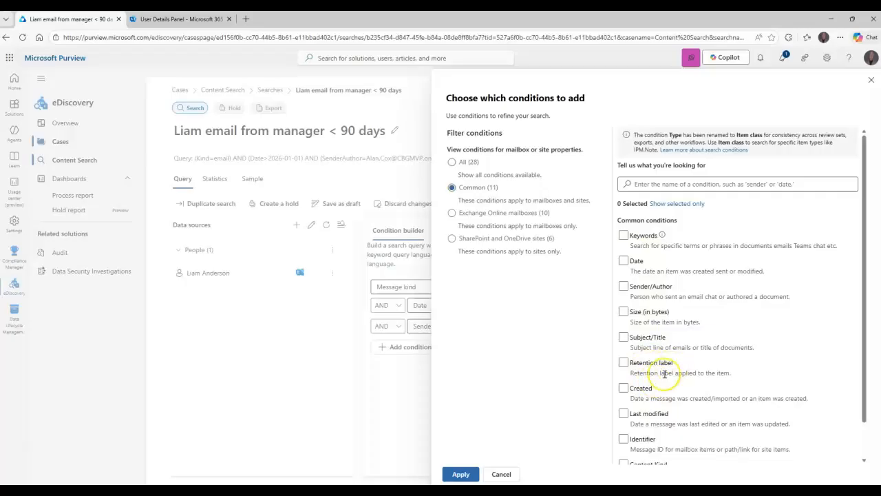
{"action": "scroll", "coordinate": [711, 369], "scroll_direction": "down", "scroll_amount": 1}
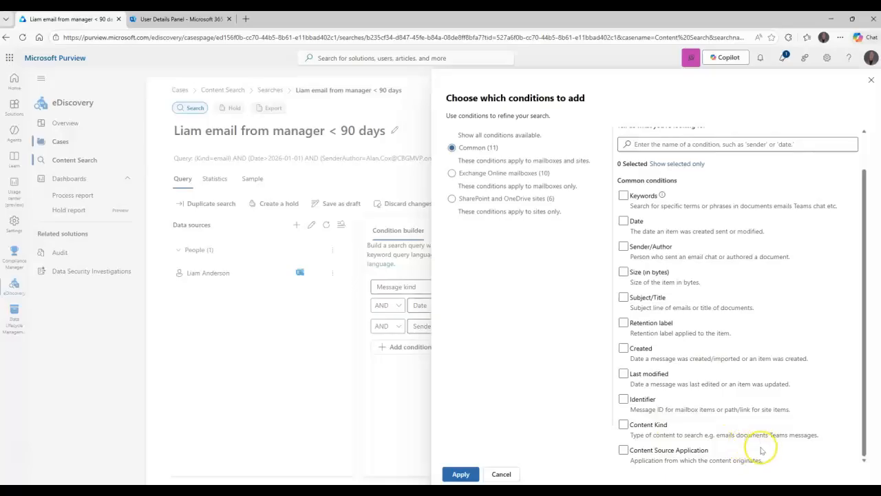
{"action": "scroll", "coordinate": [701, 410], "scroll_direction": "up", "scroll_amount": 1}
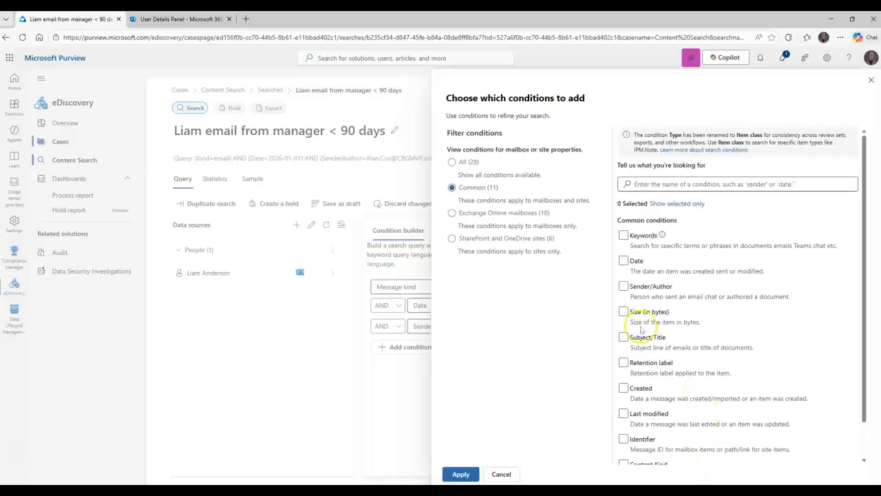
{"action": "left_click", "coordinate": [490, 214]}
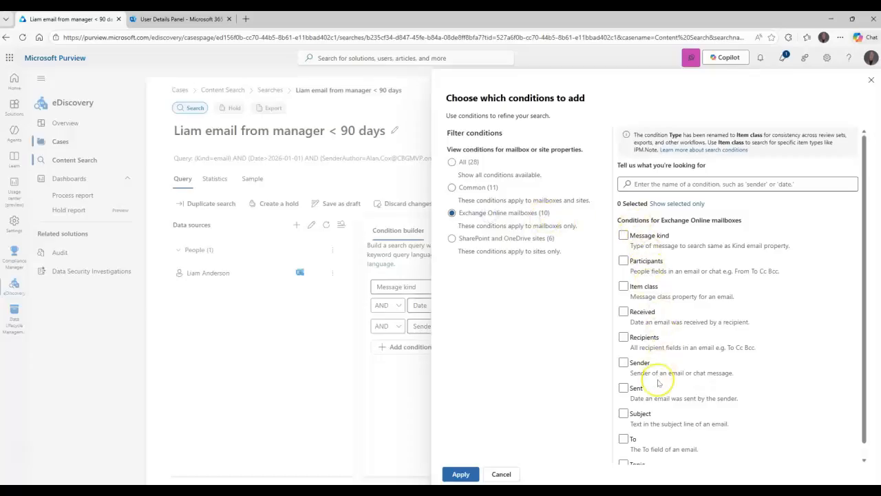
{"action": "scroll", "coordinate": [668, 365], "scroll_direction": "down", "scroll_amount": 1}
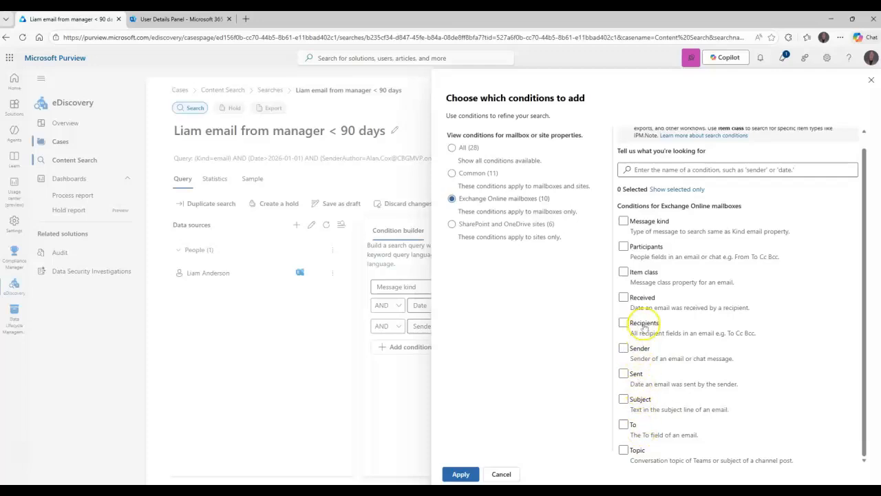
{"action": "left_click", "coordinate": [491, 227]}
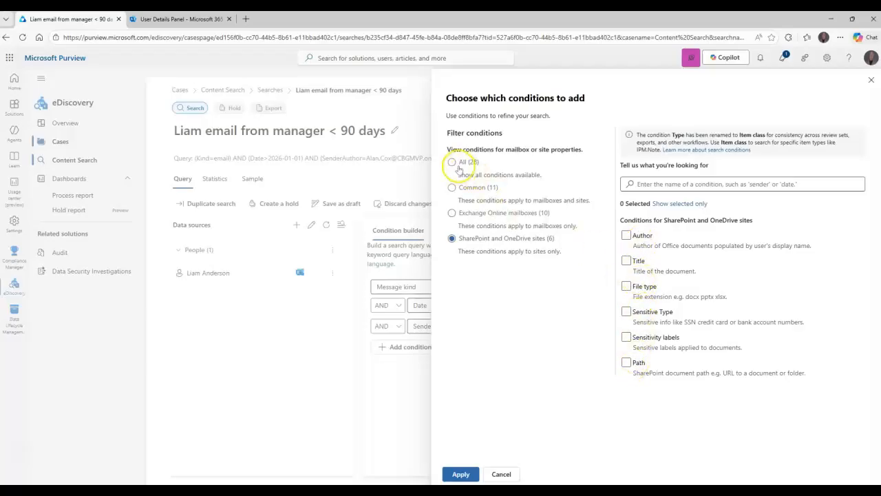
Step: Pick Content Kind from the full list of 28 conditions and apply it to the query
{"action": "left_click", "coordinate": [454, 163]}
{"action": "scroll", "coordinate": [704, 281], "scroll_direction": "down", "scroll_amount": 3}
{"action": "scroll", "coordinate": [704, 280], "scroll_direction": "down", "scroll_amount": 2}
{"action": "scroll", "coordinate": [704, 281], "scroll_direction": "up", "scroll_amount": 2}
{"action": "scroll", "coordinate": [704, 281], "scroll_direction": "down", "scroll_amount": 3}
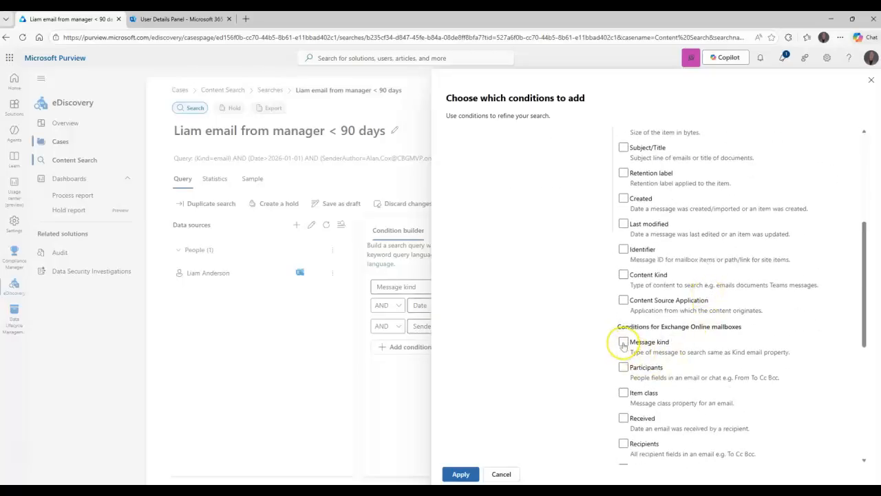
{"action": "scroll", "coordinate": [685, 336], "scroll_direction": "down", "scroll_amount": 5}
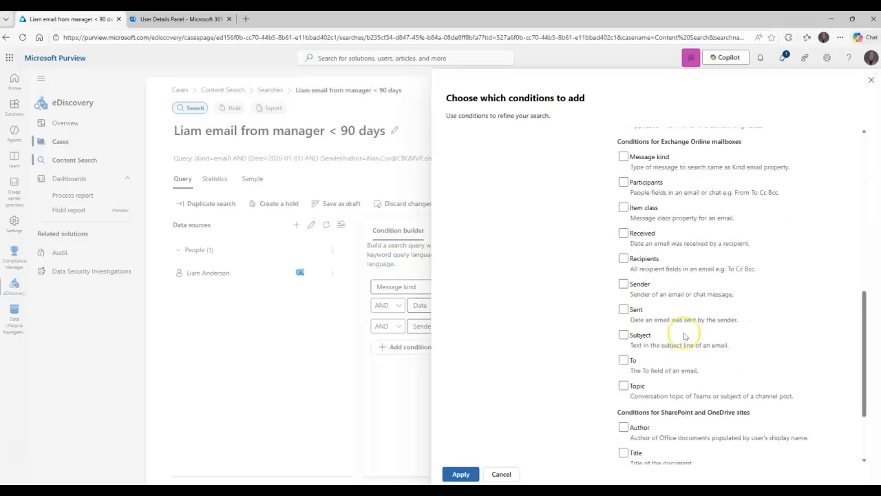
{"action": "scroll", "coordinate": [684, 336], "scroll_direction": "down", "scroll_amount": 1}
{"action": "scroll", "coordinate": [685, 336], "scroll_direction": "up", "scroll_amount": 1}
{"action": "scroll", "coordinate": [685, 336], "scroll_direction": "up", "scroll_amount": 5}
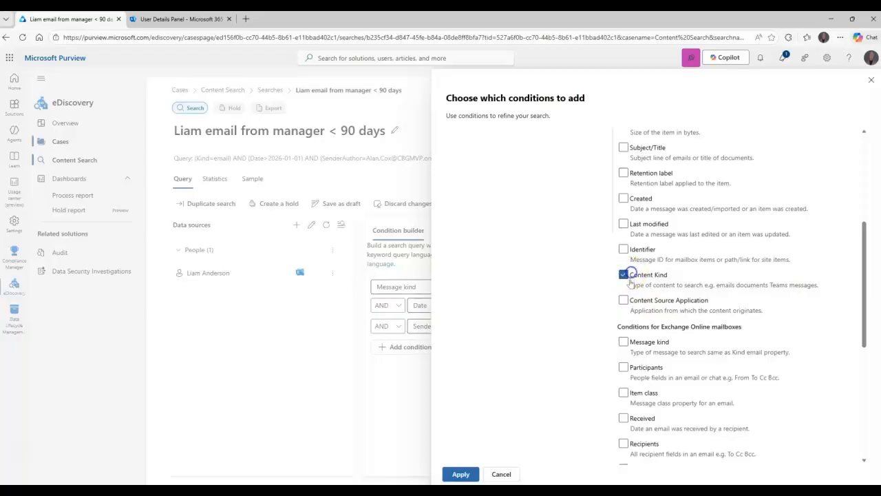
{"action": "left_click", "coordinate": [460, 473]}
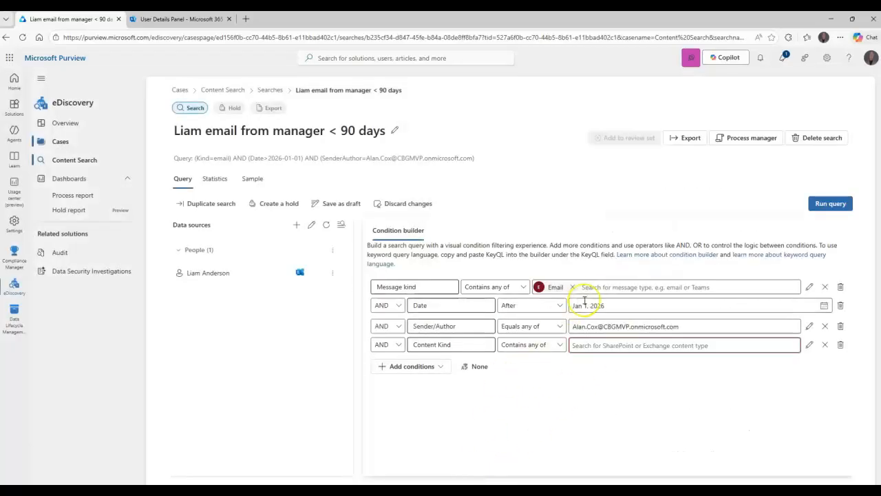
Step: Check the Content Kind value suggestions, then remove the Content Kind condition row
{"action": "left_click", "coordinate": [618, 345]}
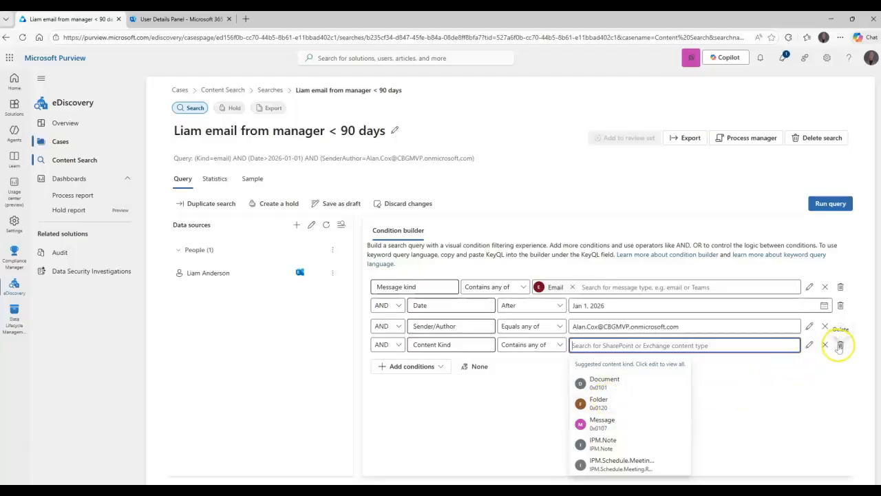
{"action": "left_click", "coordinate": [839, 345]}
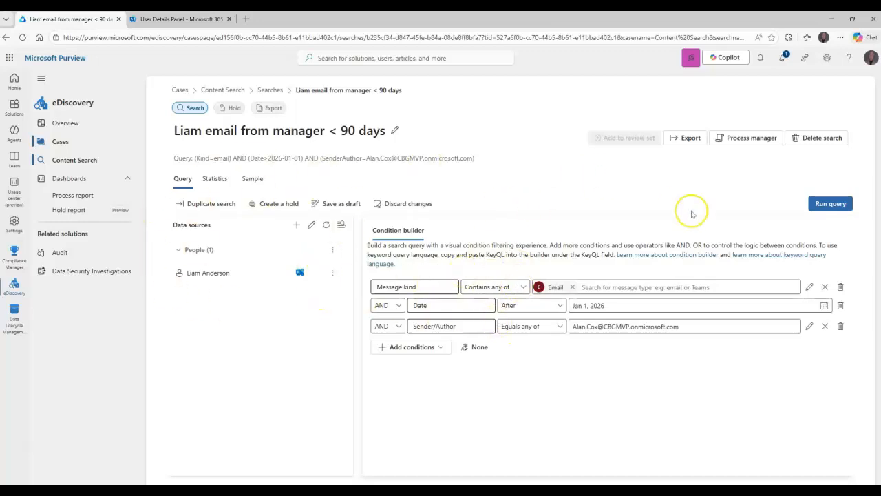
Step: Delete the manager-email content search, confirming with Yes
{"action": "left_click", "coordinate": [816, 137]}
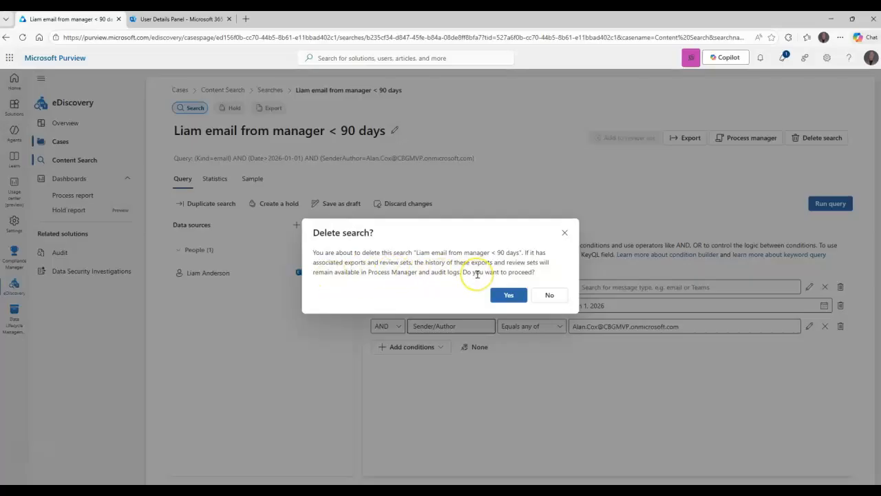
{"action": "left_click", "coordinate": [503, 294]}
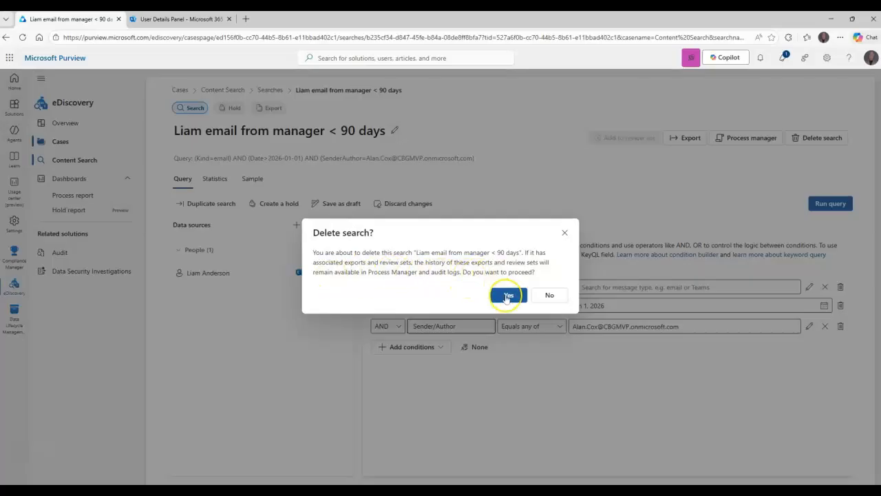